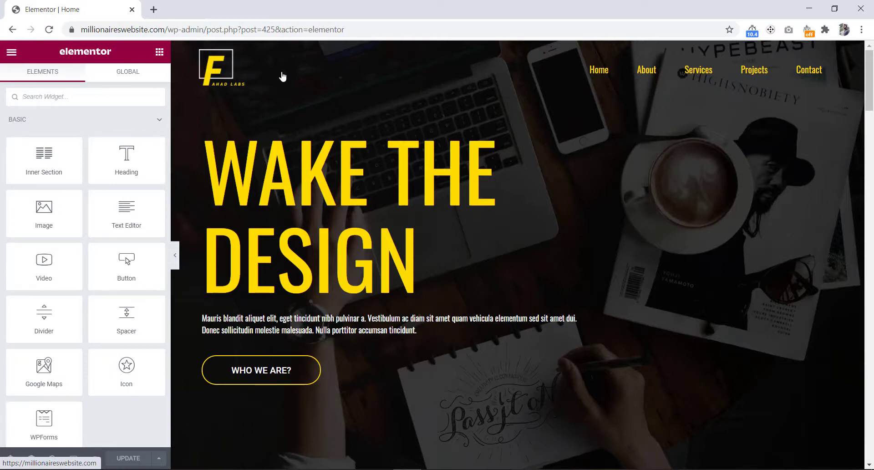
# Step: Exit the Elementor editor to the dashboard and open the Header Footer & Blocks template list
pyautogui.click(10, 56)
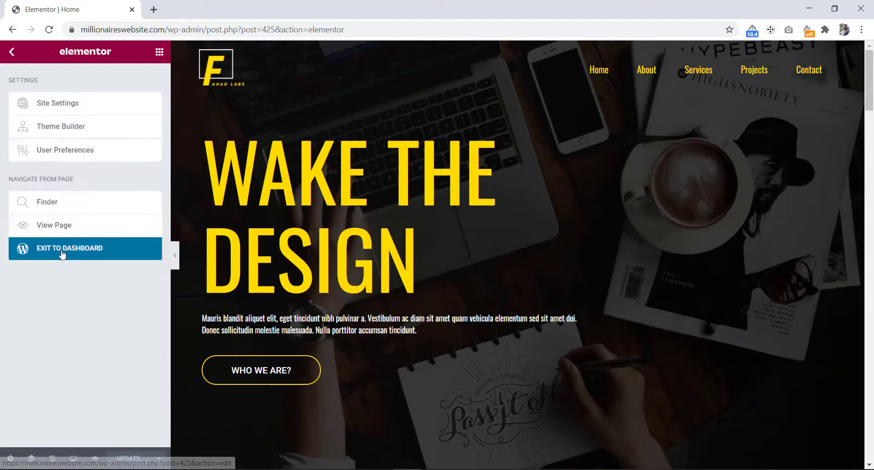
pyautogui.click(63, 253)
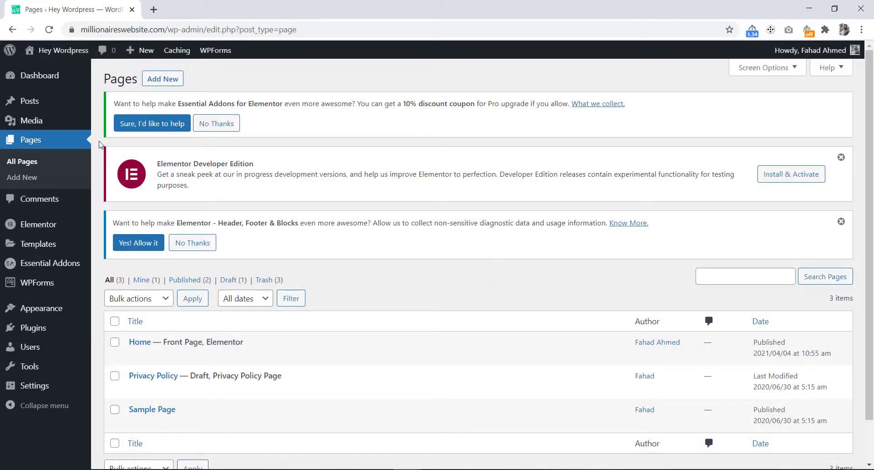
pyautogui.moveTo(66, 309)
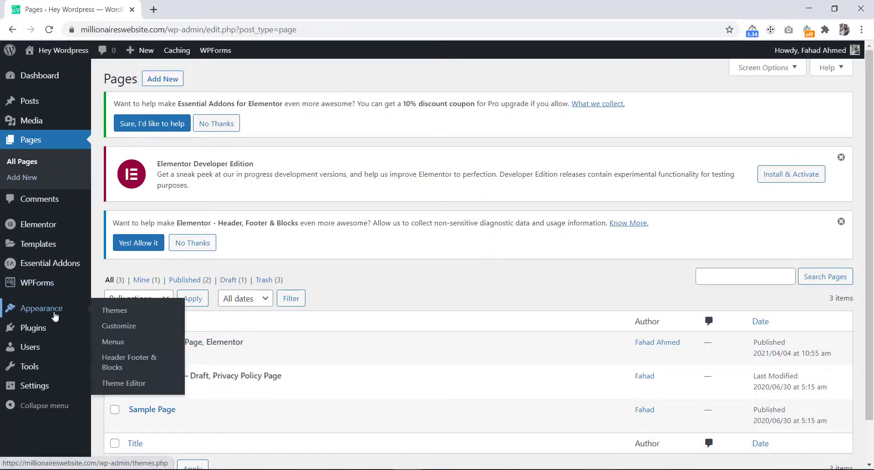
pyautogui.click(121, 367)
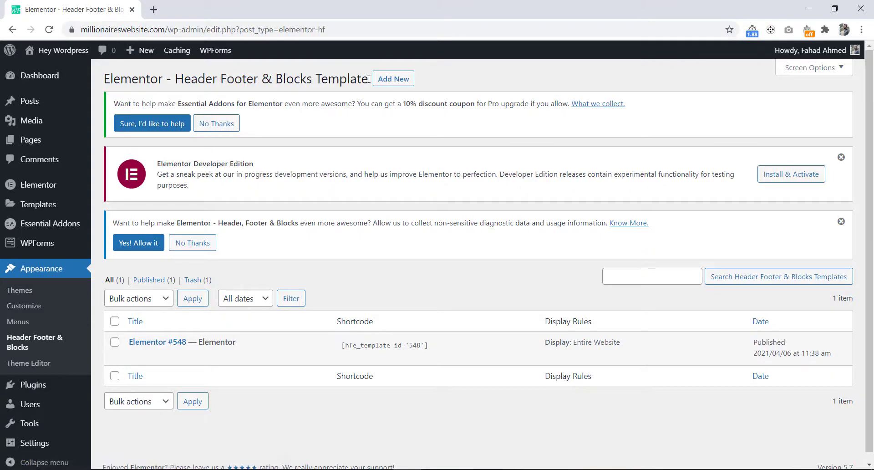
# Step: Create a new template of type Footer, set it to display on the Entire Website, and publish it
pyautogui.click(394, 82)
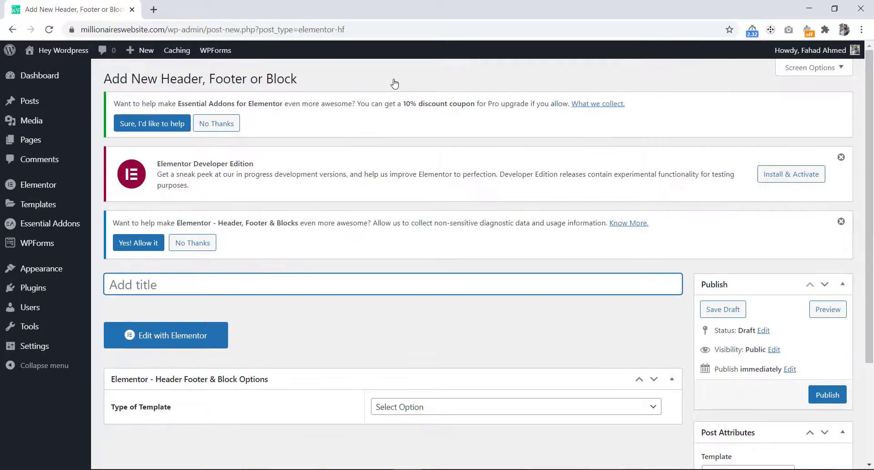
pyautogui.scroll(-3, 348, 241)
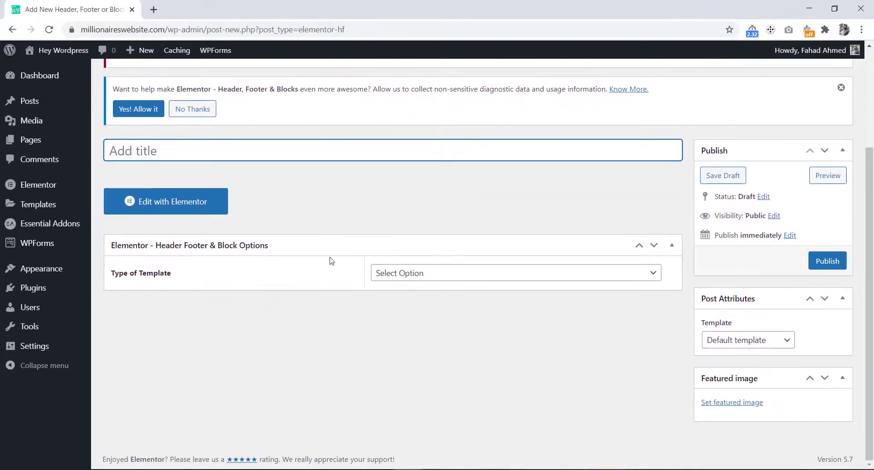
pyautogui.click(394, 275)
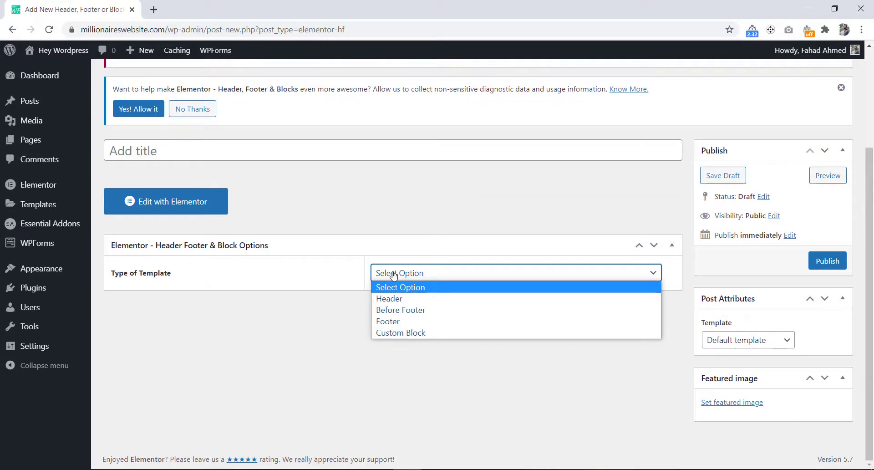
pyautogui.click(400, 322)
pyautogui.scroll(-1, 301, 354)
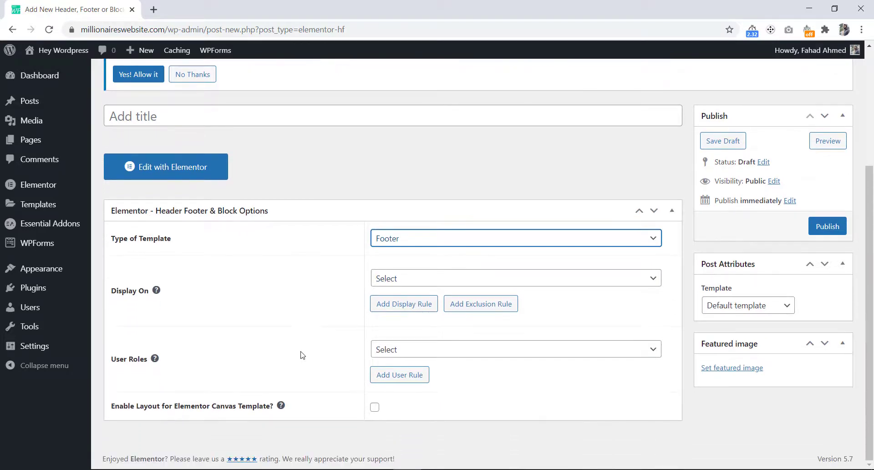
pyautogui.click(391, 283)
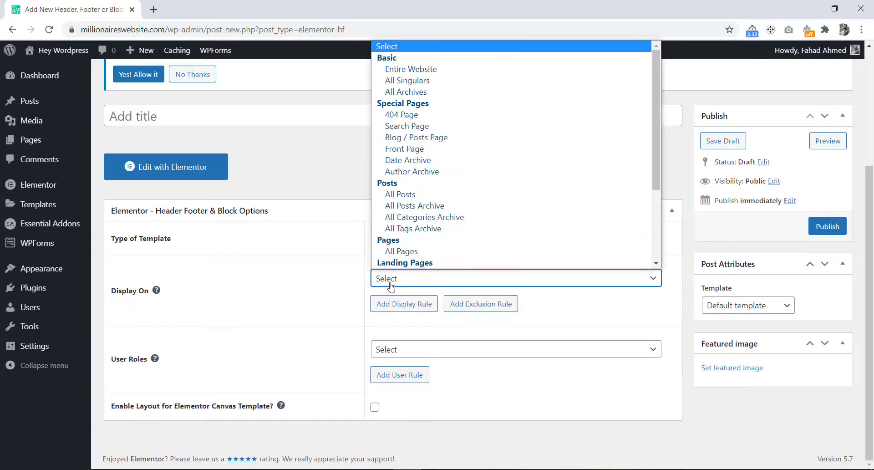
pyautogui.click(414, 73)
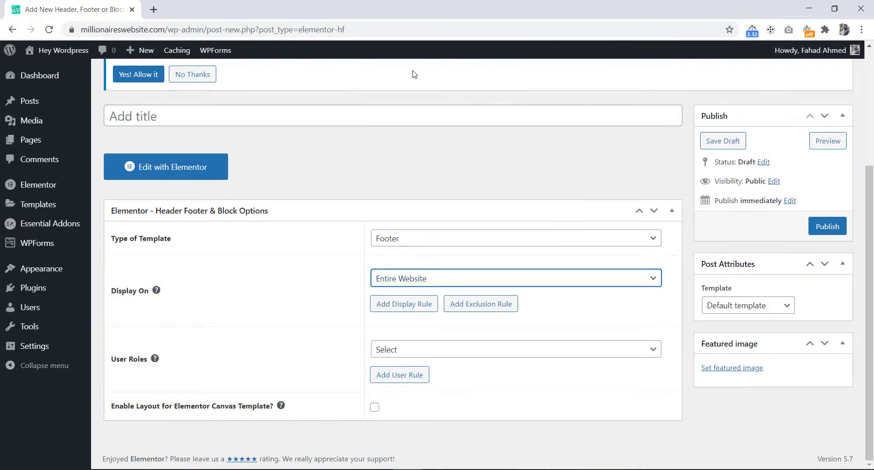
pyautogui.click(829, 232)
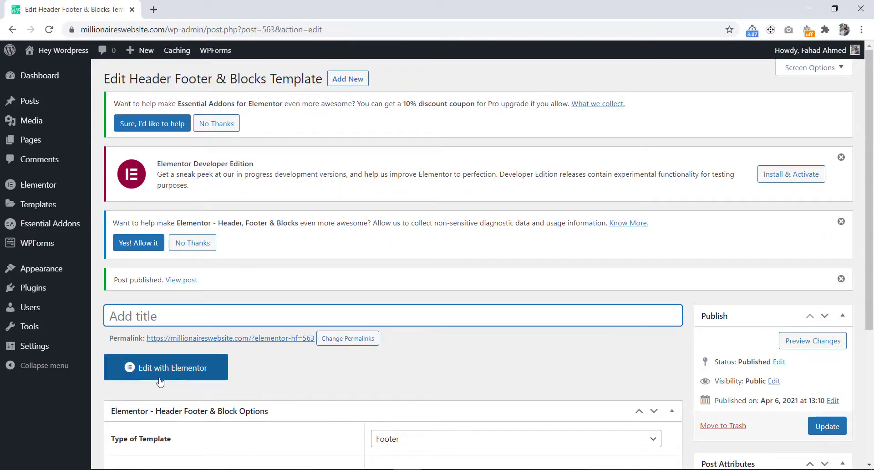
# Step: Open the new template in Elementor and add a single-column section
pyautogui.click(164, 371)
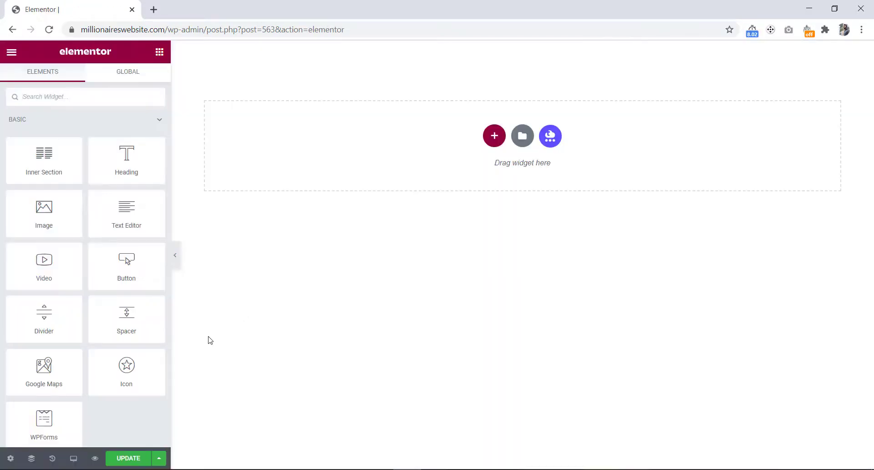
pyautogui.click(494, 136)
pyautogui.click(365, 178)
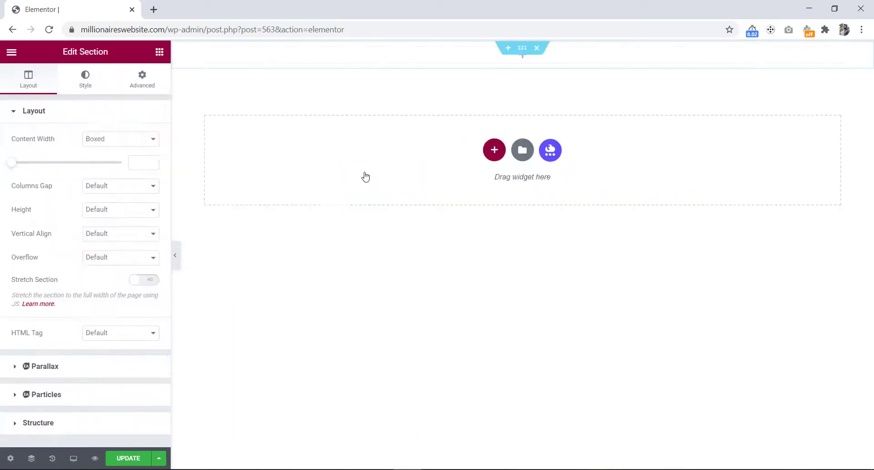
# Step: Switch to Photoshop and examine the footer design's spacing with marquee selections
pyautogui.hotkey('alt', 'Tab')
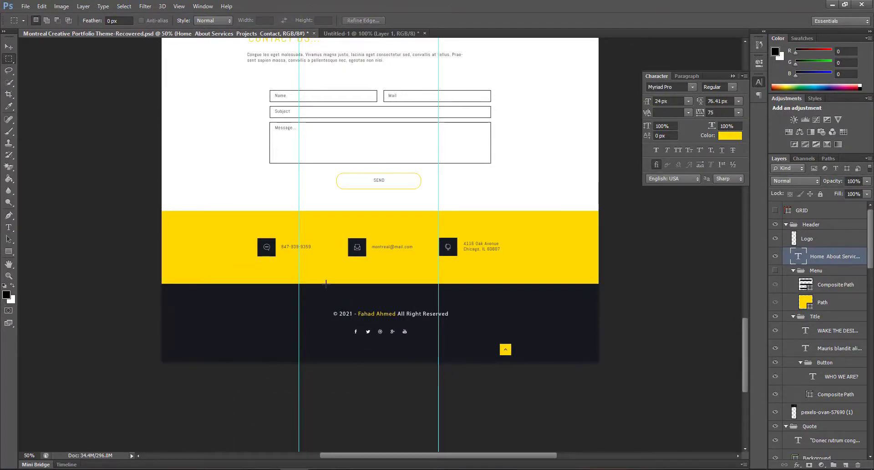
pyautogui.moveTo(326, 284); pyautogui.dragTo(398, 310)
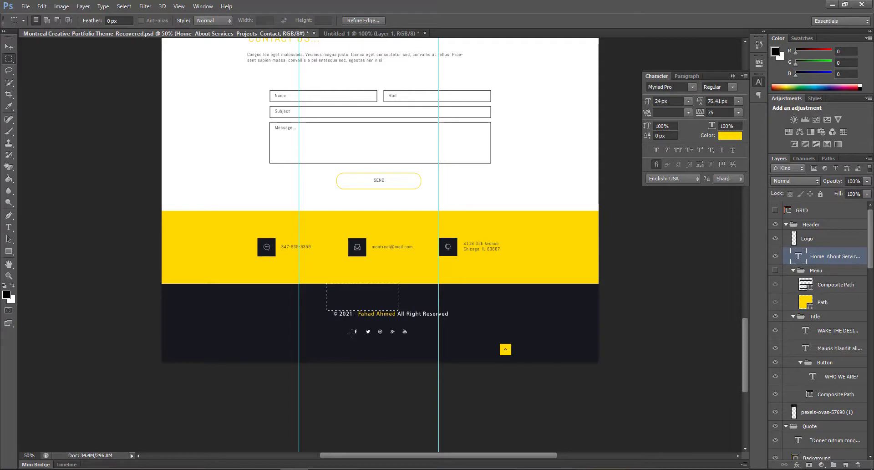
pyautogui.moveTo(352, 332); pyautogui.dragTo(408, 360)
pyautogui.click(335, 349)
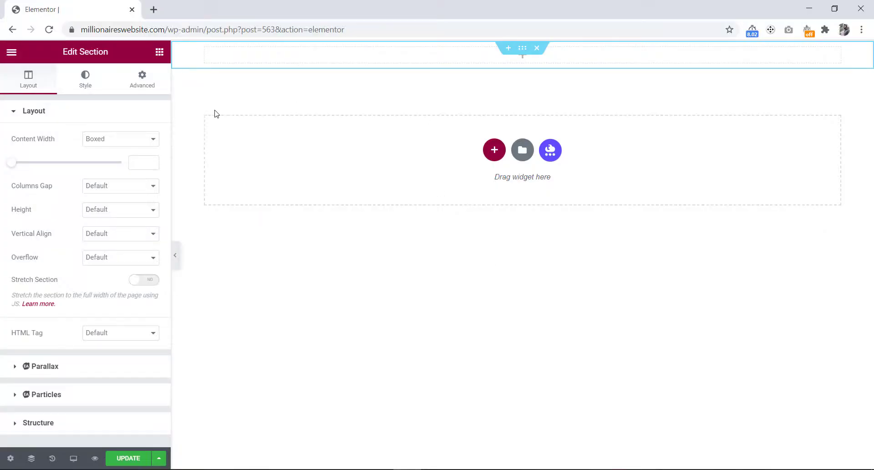
# Step: Give the section a classic background using the global Dark color
pyautogui.click(85, 80)
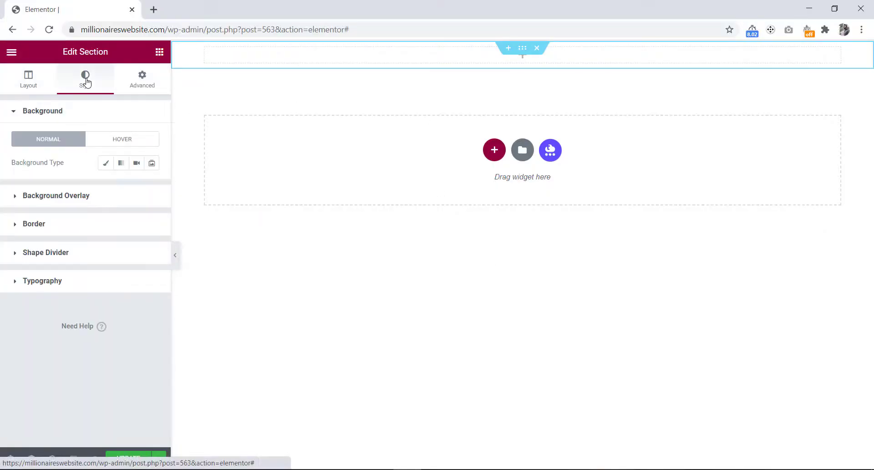
pyautogui.click(104, 163)
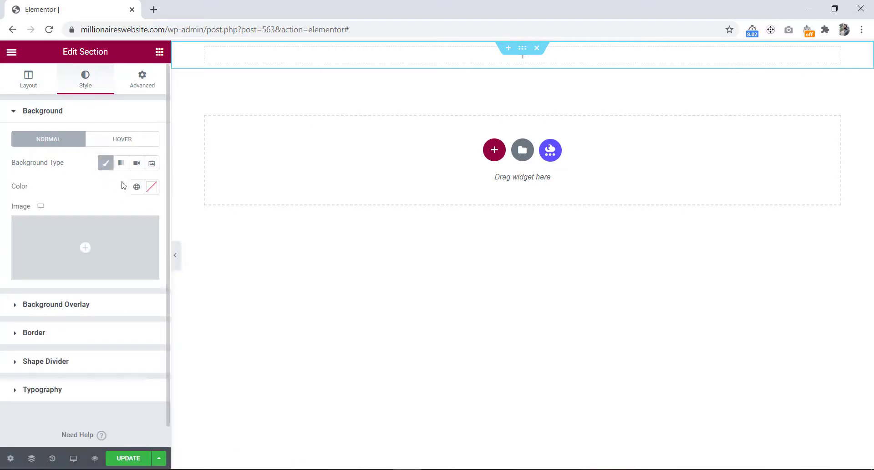
pyautogui.click(138, 186)
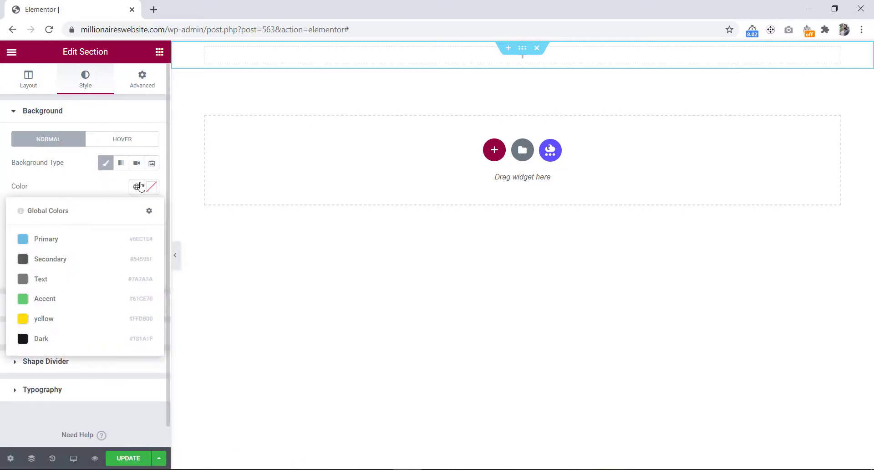
pyautogui.click(55, 343)
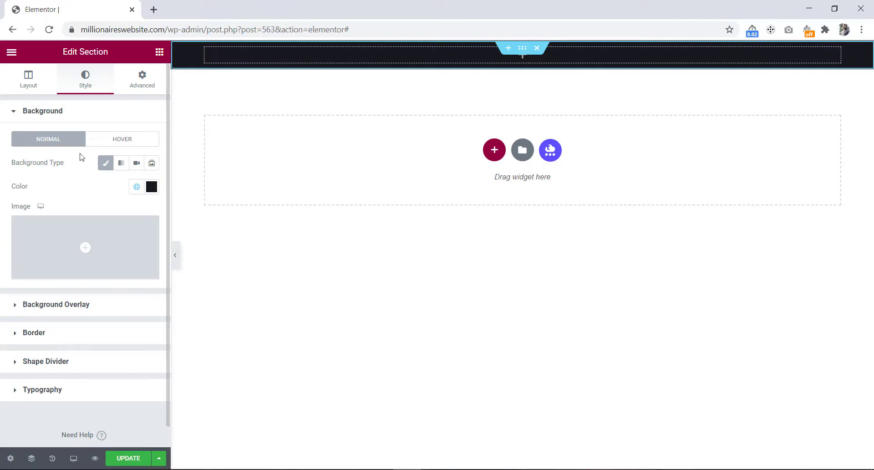
# Step: Unlink the section's padding and set top and bottom padding to 120
pyautogui.click(142, 82)
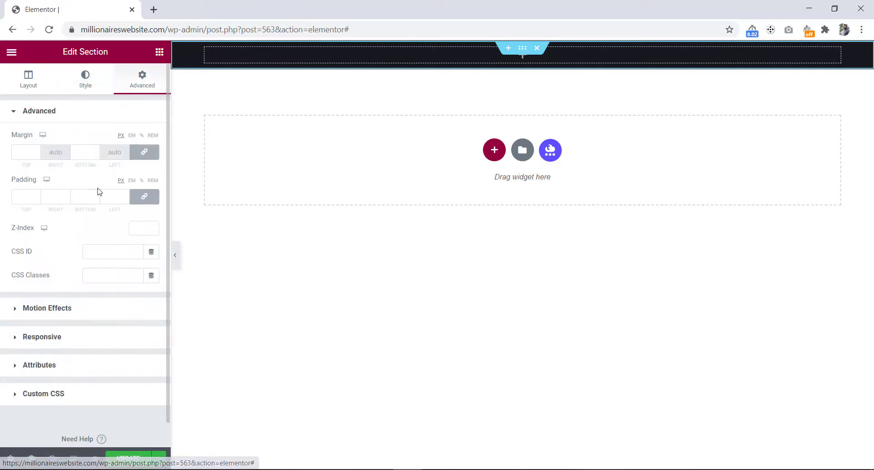
pyautogui.click(145, 201)
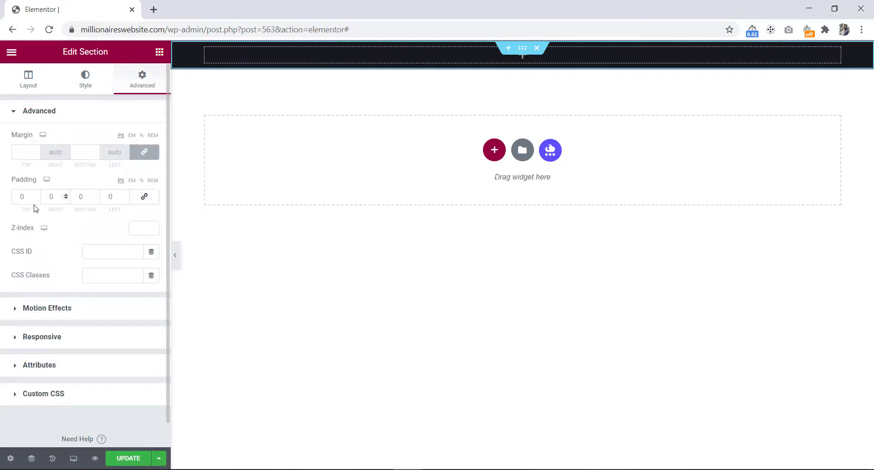
pyautogui.click(25, 197)
pyautogui.write('120')
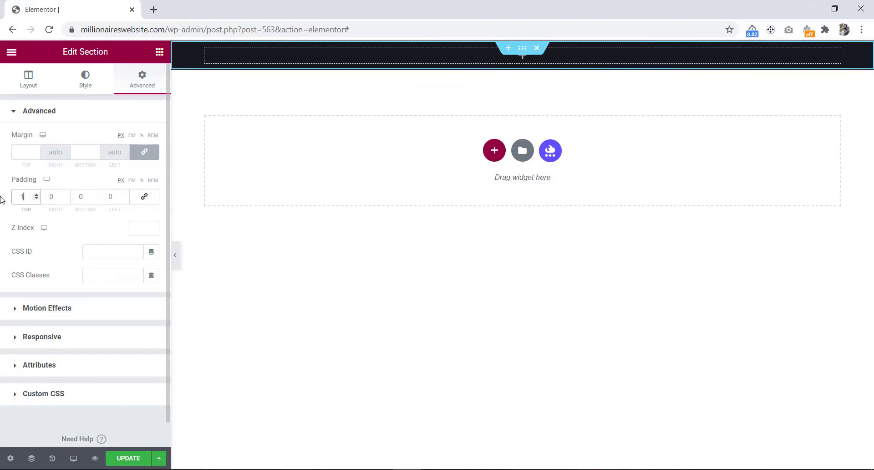
pyautogui.click(84, 196)
pyautogui.write('120')
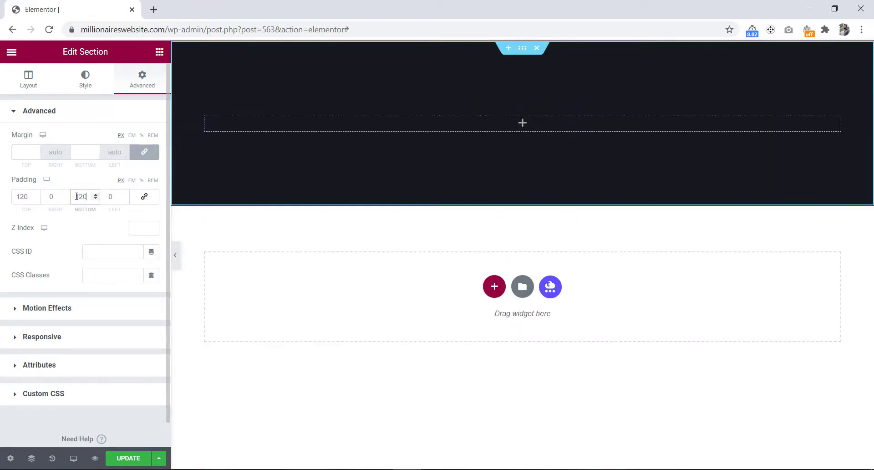
pyautogui.click(253, 313)
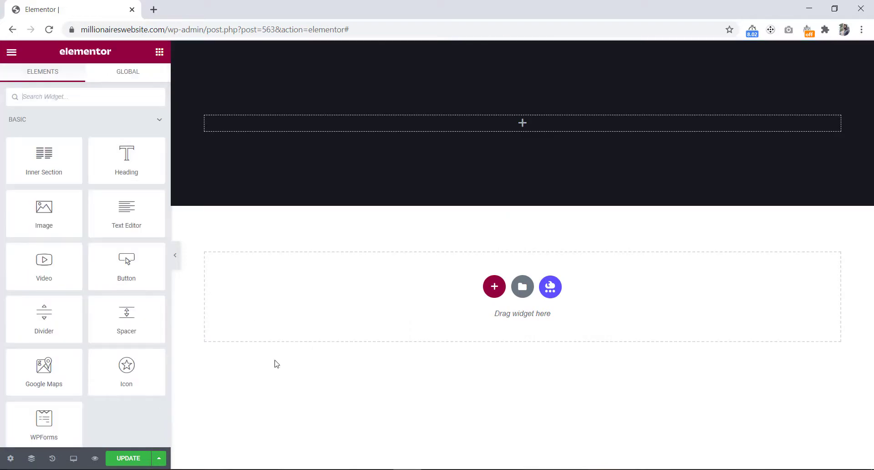
# Step: Search the widgets for the Copyright widget and place it into the footer section
pyautogui.hotkey('alt', 'Tab')
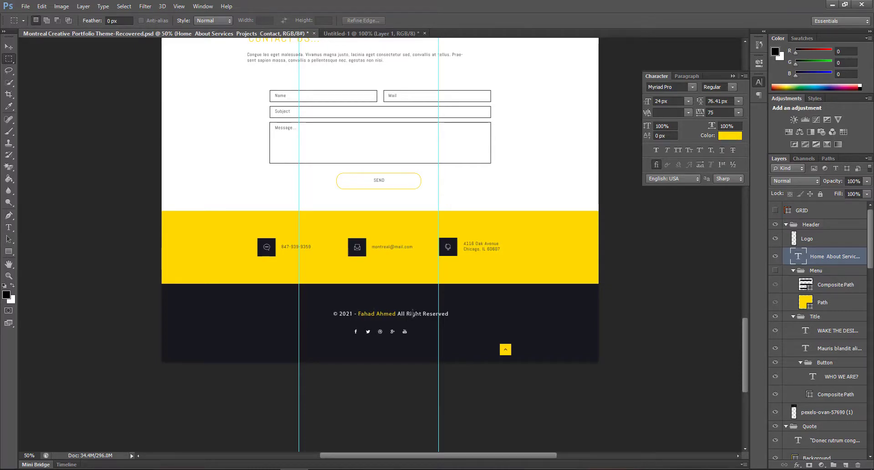
pyautogui.hotkey('alt', 'Tab')
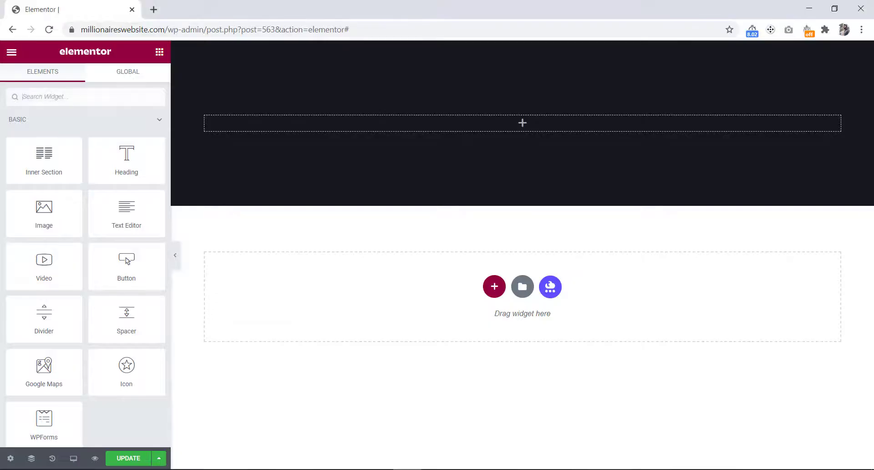
pyautogui.click(74, 94)
pyautogui.write('copy')
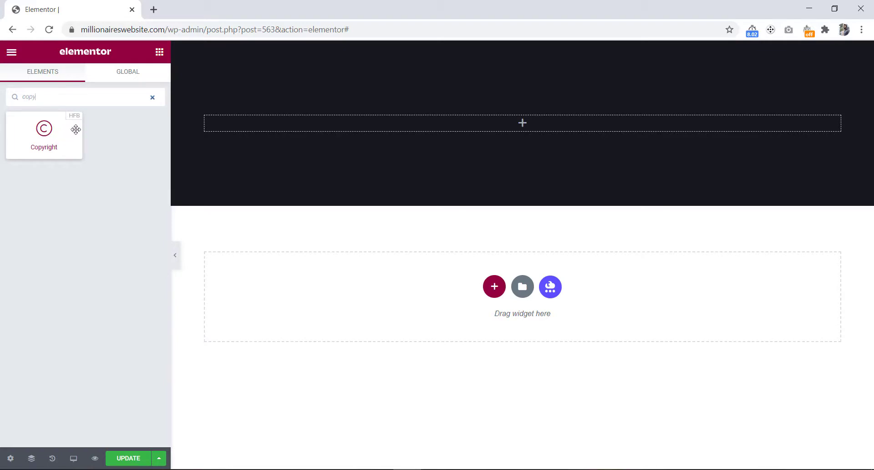
pyautogui.moveTo(62, 131); pyautogui.dragTo(270, 116)
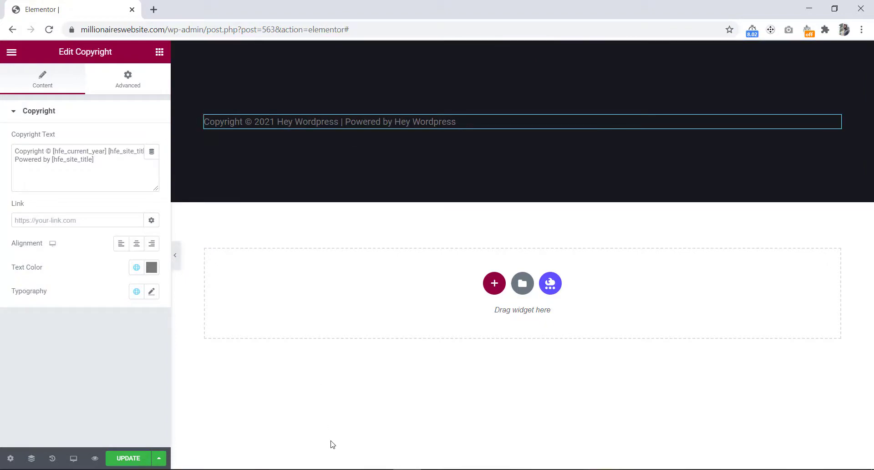
# Step: Switch to Photoshop and copy the footer's copyright text line from the design
pyautogui.click(295, 469)
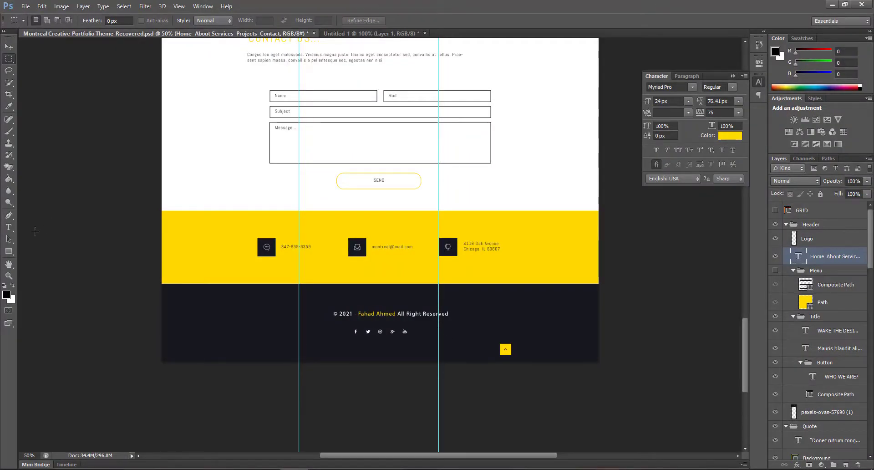
pyautogui.click(9, 227)
pyautogui.click(392, 313)
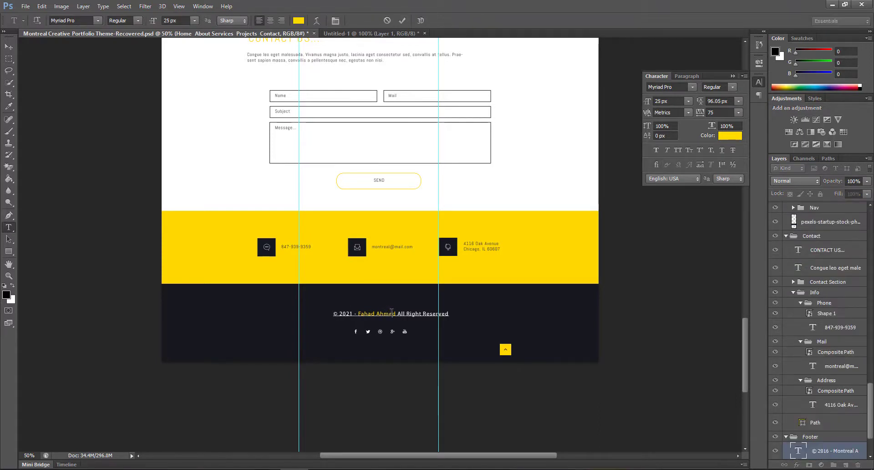
pyautogui.hotkey('ctrl', 'a')
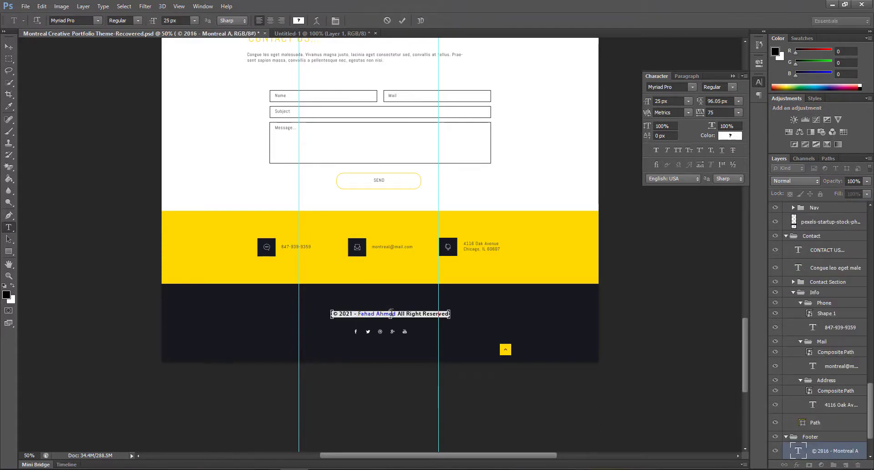
pyautogui.hotkey('ctrl', 'c')
# Step: Edit the copyright text, deleting the word Copyright and everything after the current-year shortcode
pyautogui.click(408, 469)
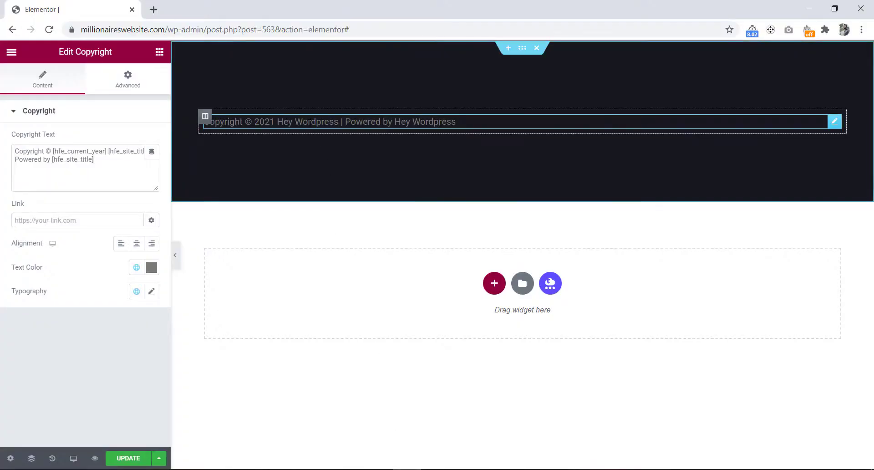
pyautogui.doubleClick(36, 153)
pyautogui.press('BackSpace')
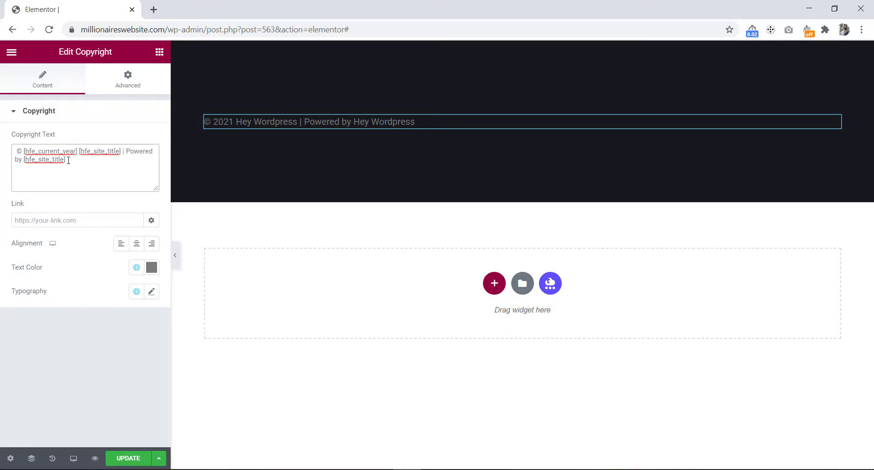
pyautogui.moveTo(68, 160); pyautogui.dragTo(80, 155)
pyautogui.press('BackSpace')
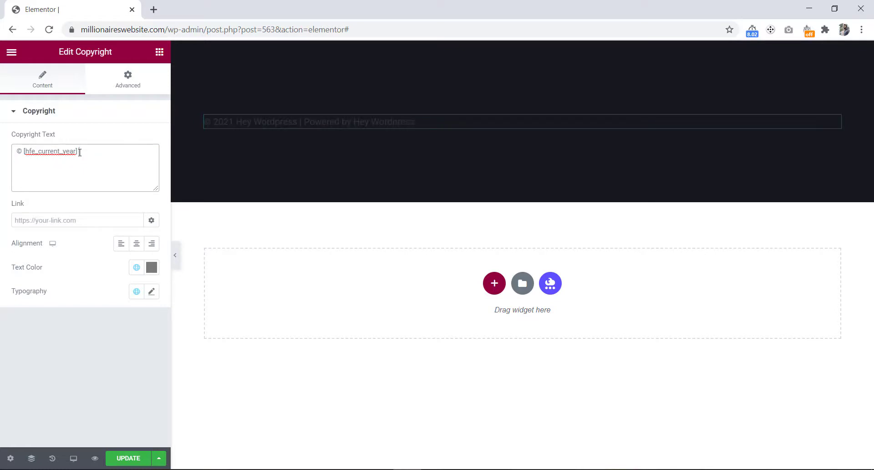
# Step: Paste the copied copyright line after the year shortcode and remove the duplicated © 2021 text
pyautogui.hotkey('ctrl', 'v')
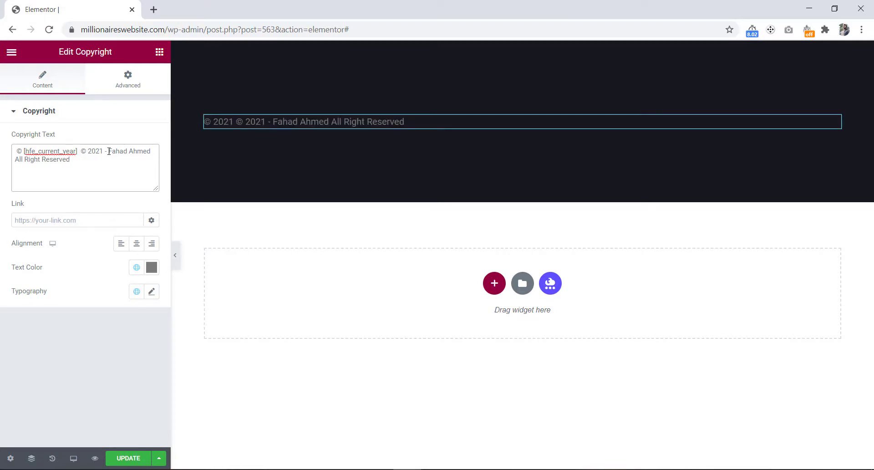
pyautogui.moveTo(105, 150); pyautogui.dragTo(85, 150)
pyautogui.press('BackSpace')
pyautogui.press('Delete')
pyautogui.press('Delete')
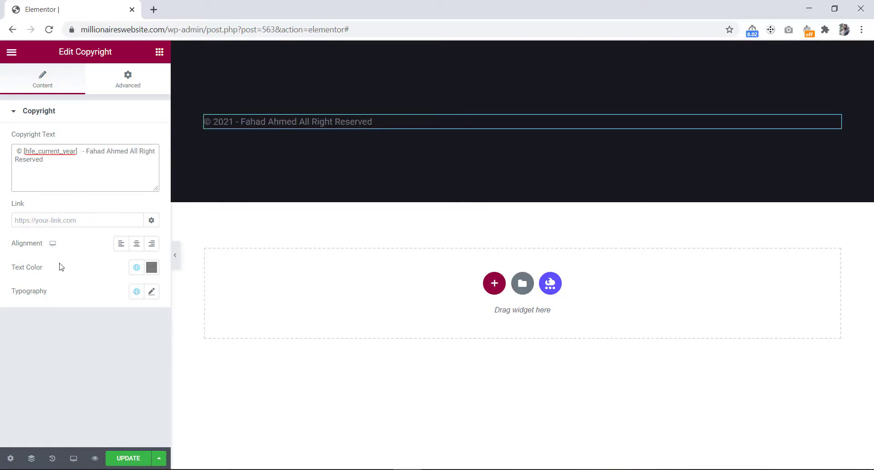
# Step: Set the copyright widget's text color to white
pyautogui.click(151, 269)
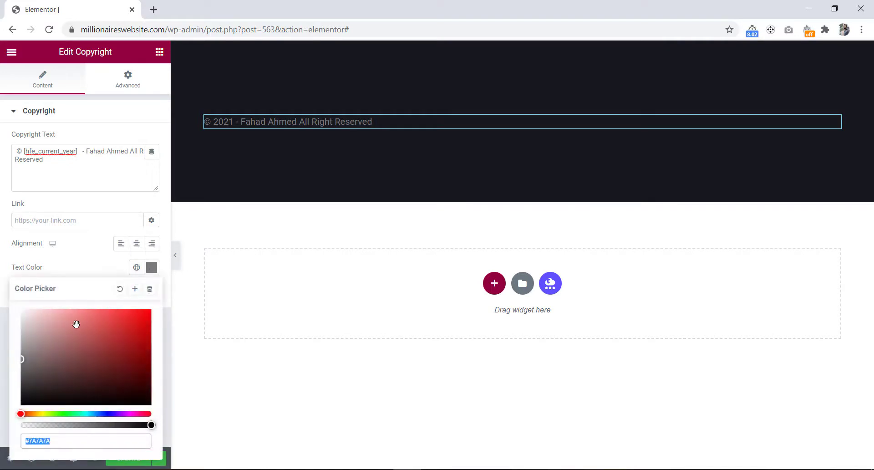
pyautogui.moveTo(75, 324); pyautogui.dragTo(6, 306)
pyautogui.click(75, 267)
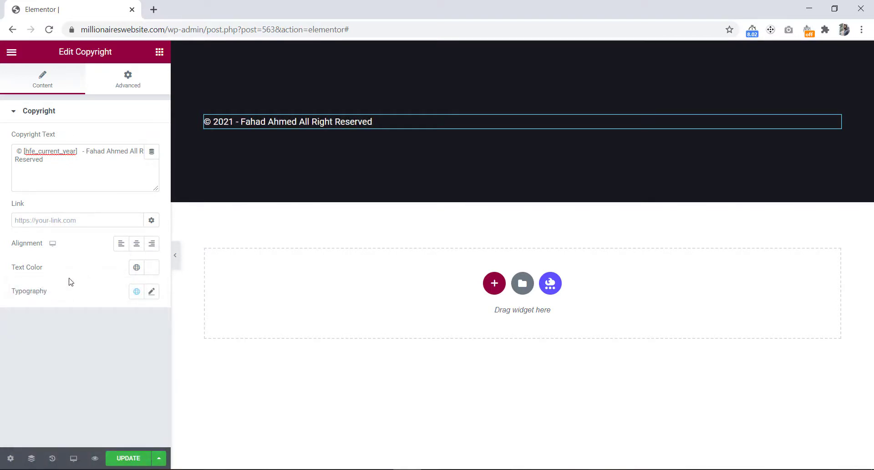
# Step: Set the copyright text's font family to Oswald and center-align it
pyautogui.click(152, 293)
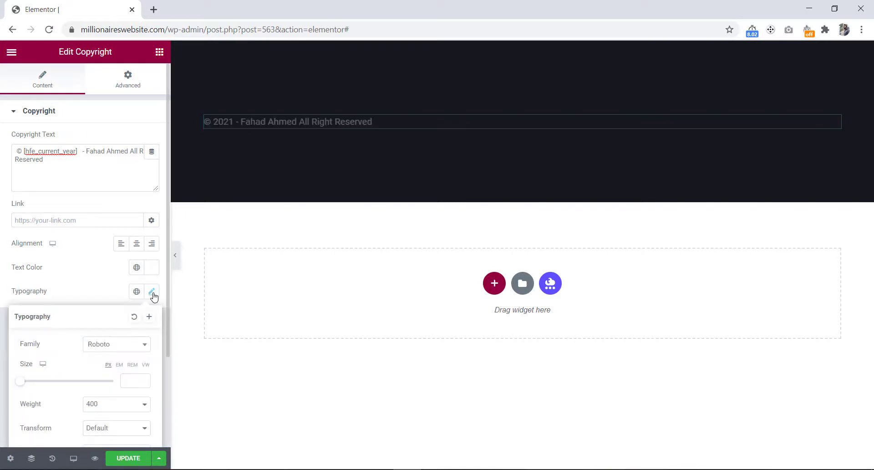
pyautogui.click(116, 348)
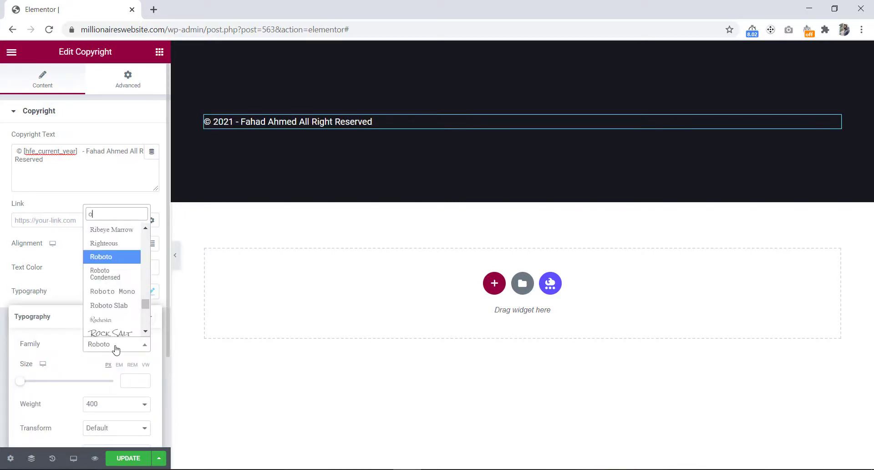
pyautogui.write('osw')
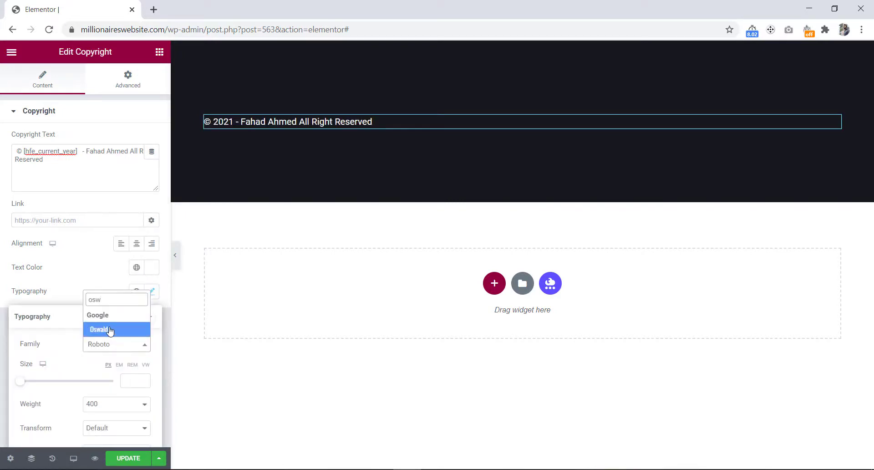
pyautogui.click(110, 330)
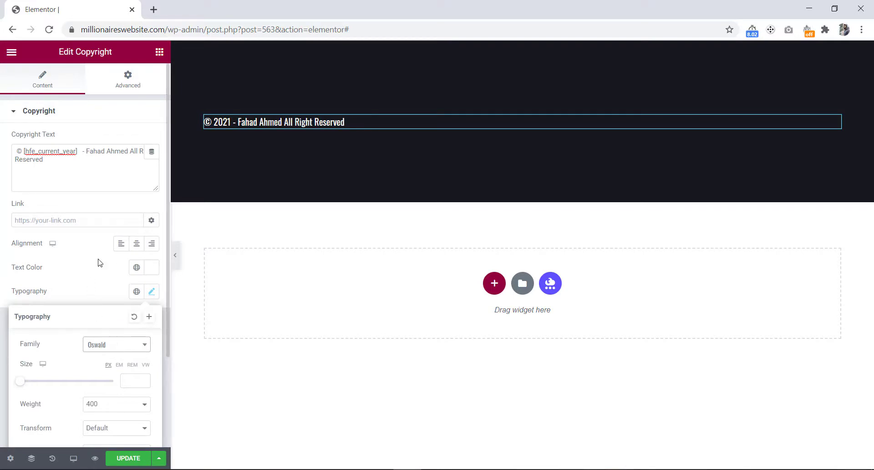
pyautogui.click(139, 245)
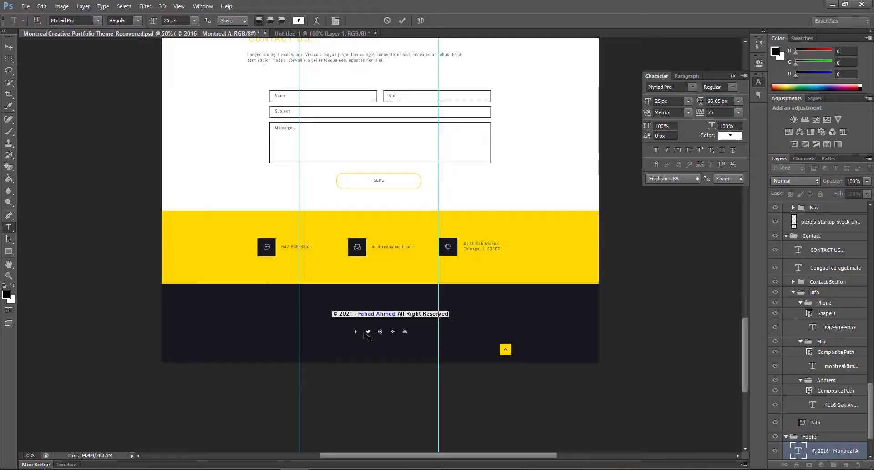
# Step: Begin wrapping the name in the copyright text with a <span style="color"> tag
pyautogui.click(401, 315)
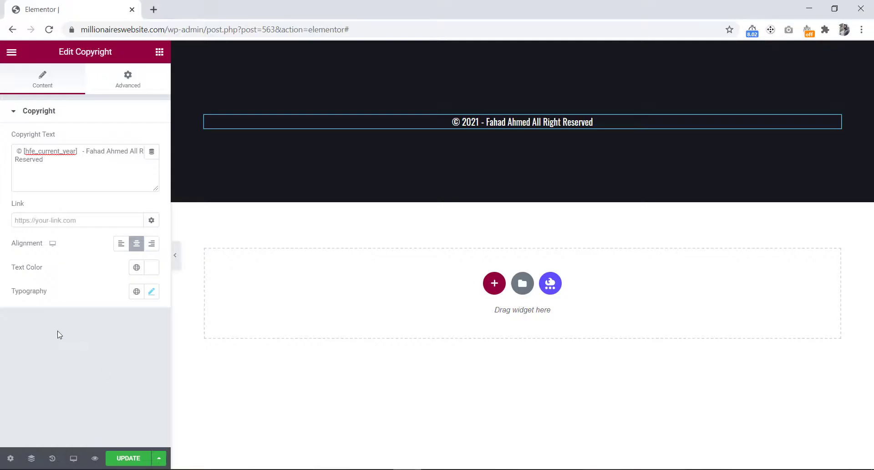
pyautogui.click(88, 151)
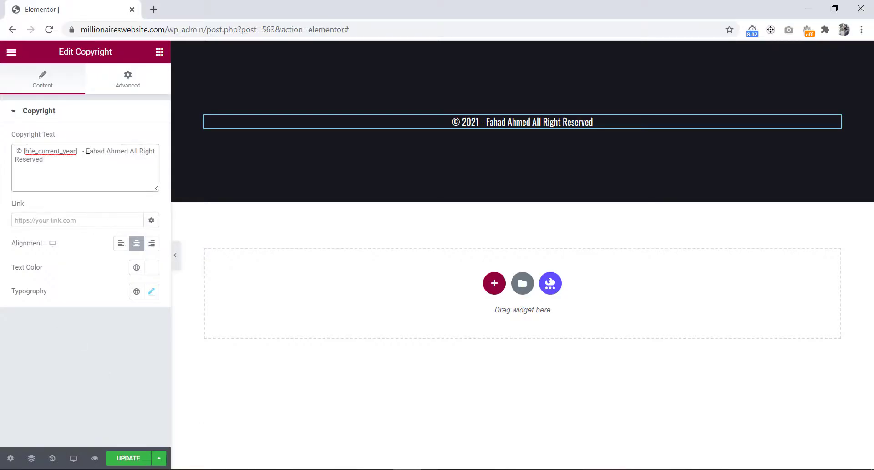
pyautogui.write('<>')
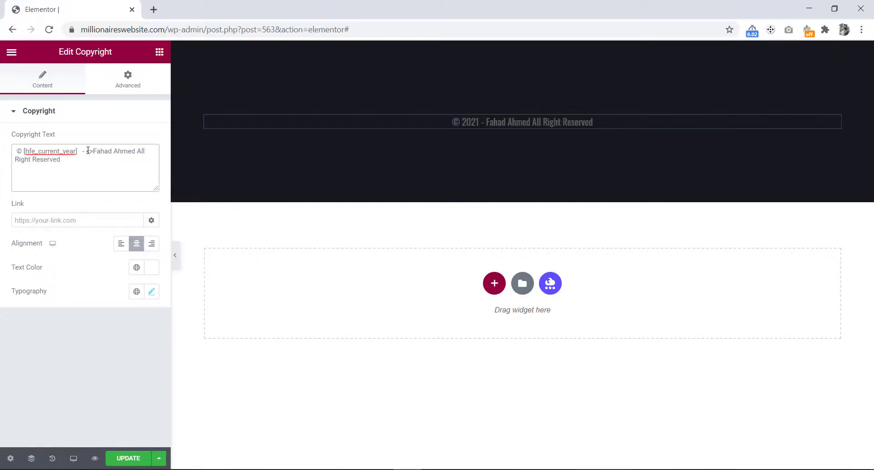
pyautogui.write('span')
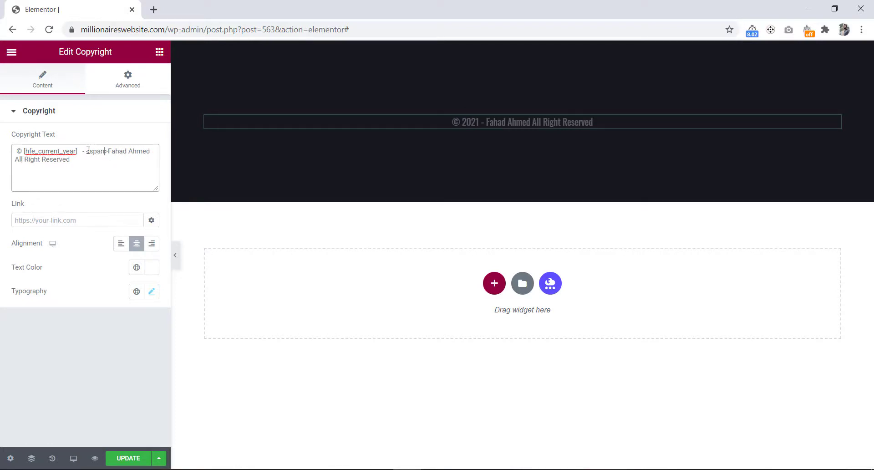
pyautogui.write(' style')
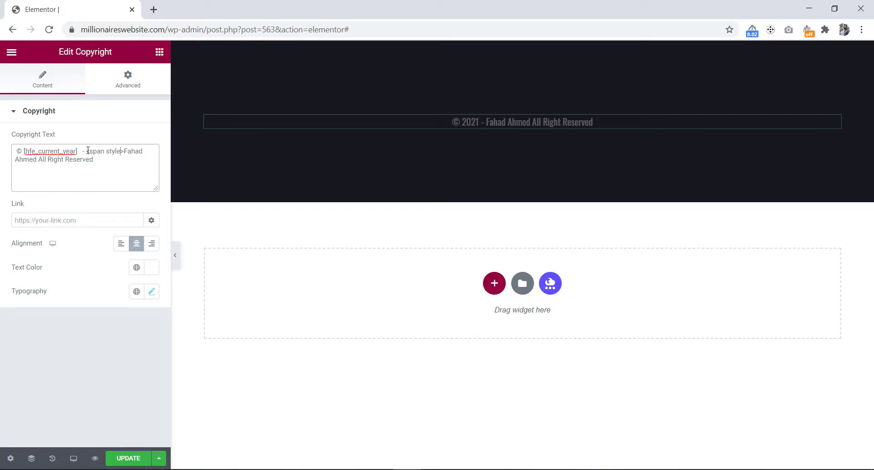
pyautogui.write('=""')
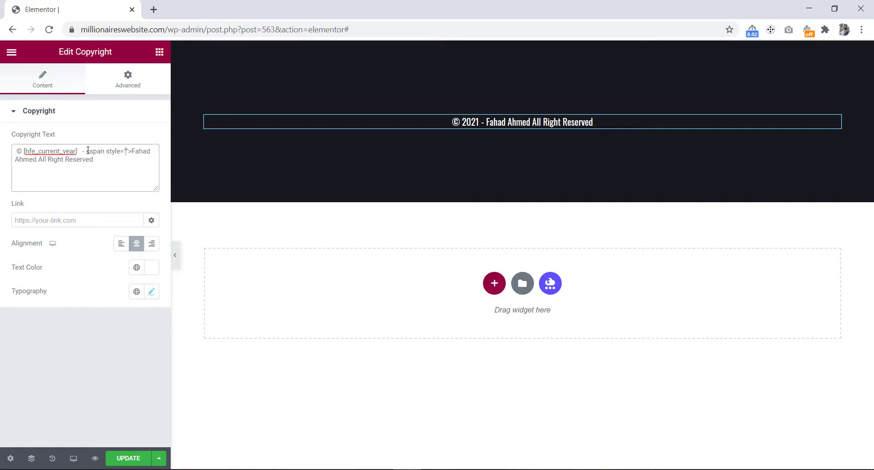
pyautogui.write('color')
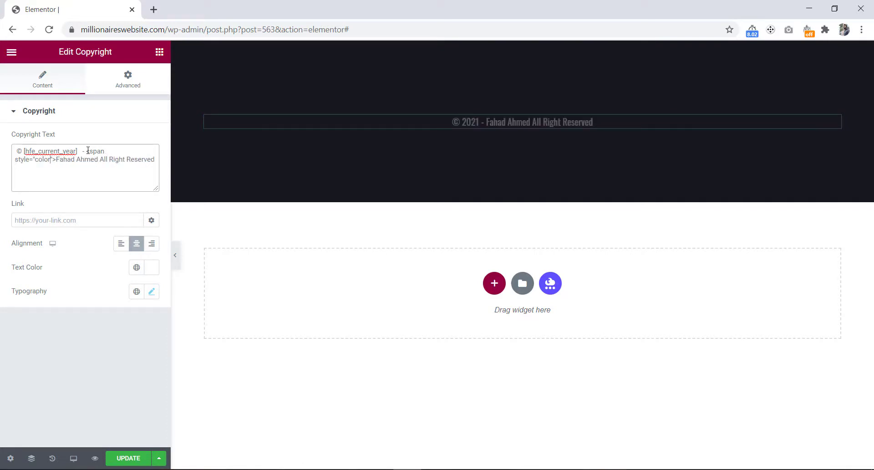
pyautogui.write('"')
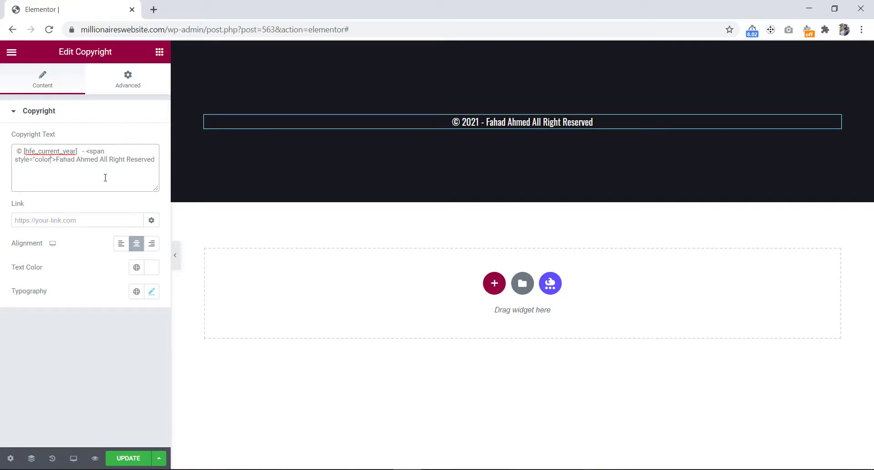
# Step: Switch to Photoshop, open the name's text color and copy its hex code ffdb00
pyautogui.click(294, 469)
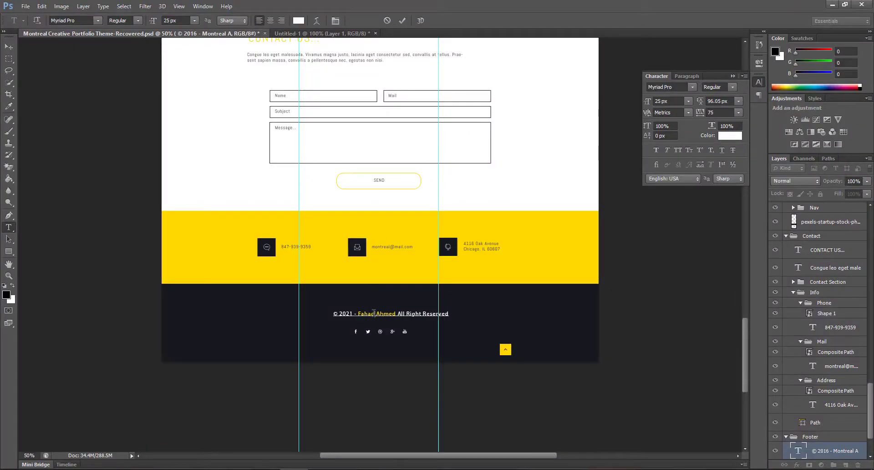
pyautogui.click(374, 313)
pyautogui.click(299, 21)
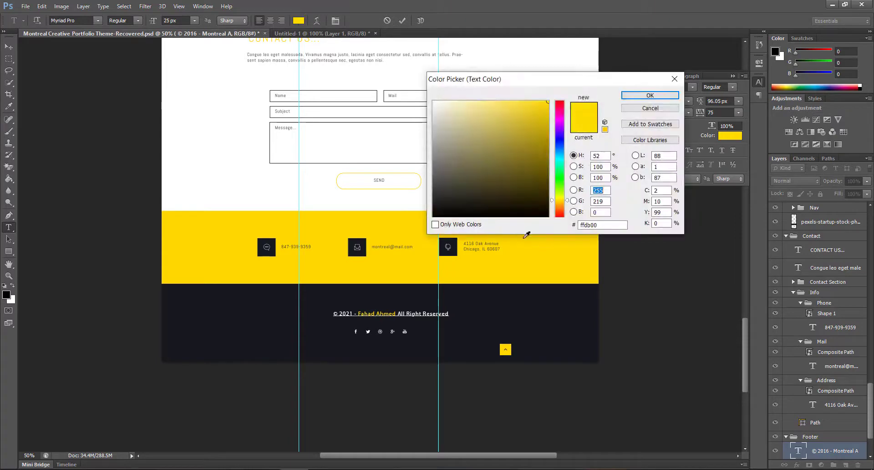
pyautogui.moveTo(606, 225); pyautogui.dragTo(575, 225)
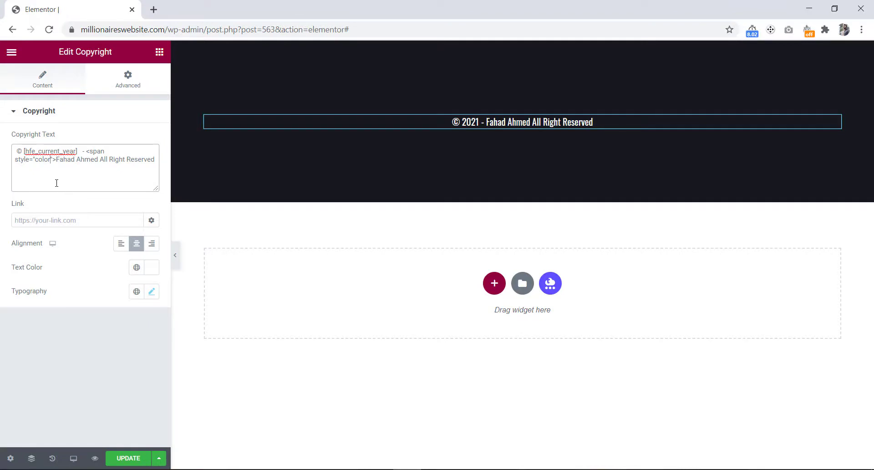
# Step: Complete the span style as color:#ffdb00, close it with </span> after the name, and update the footer
pyautogui.write(':#')
pyautogui.hotkey('ctrl', 'v')
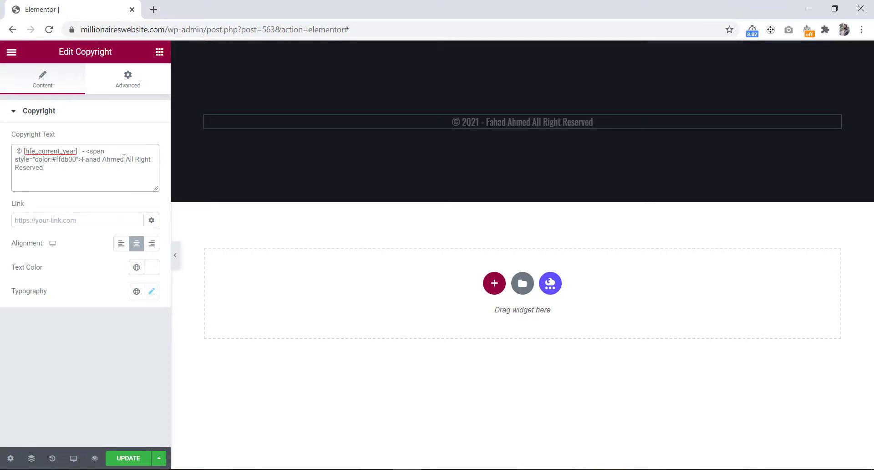
pyautogui.write('<>/span>')
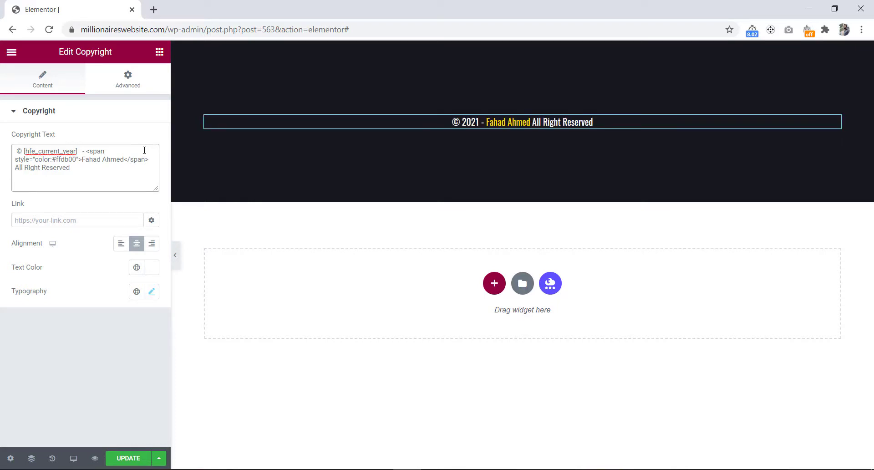
pyautogui.click(129, 459)
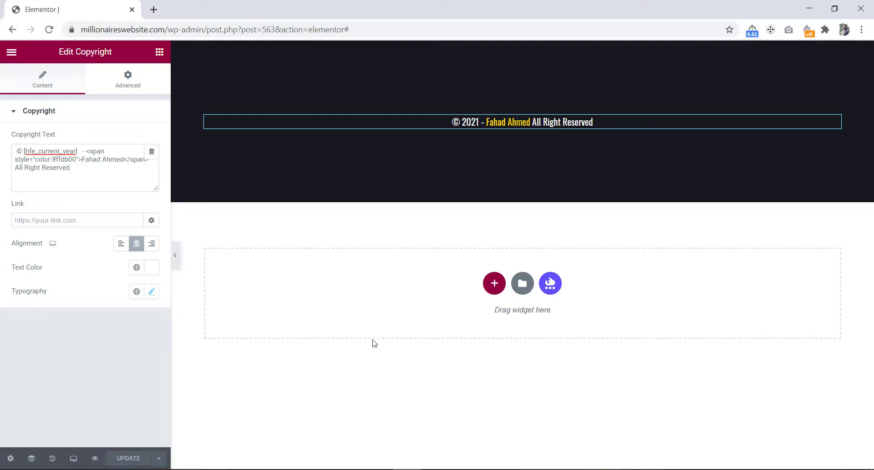
# Step: Check the design in Photoshop, then search for the Social Icons widget and place it below the copyright text
pyautogui.click(294, 469)
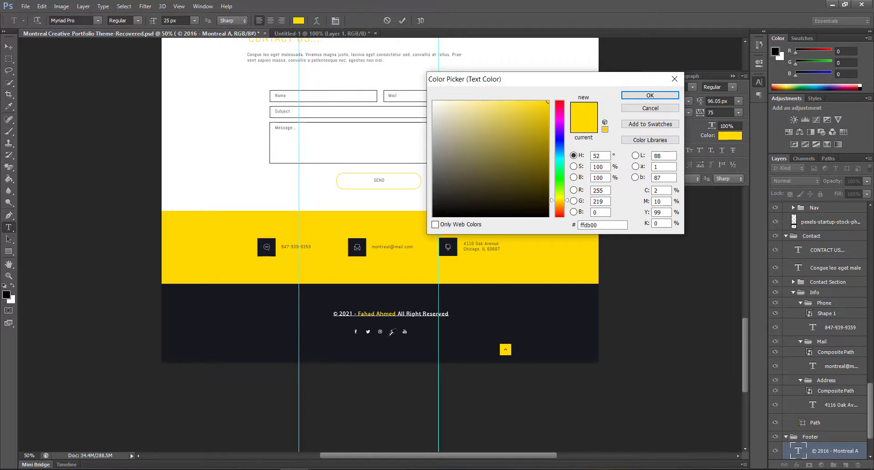
pyautogui.moveTo(408, 468)
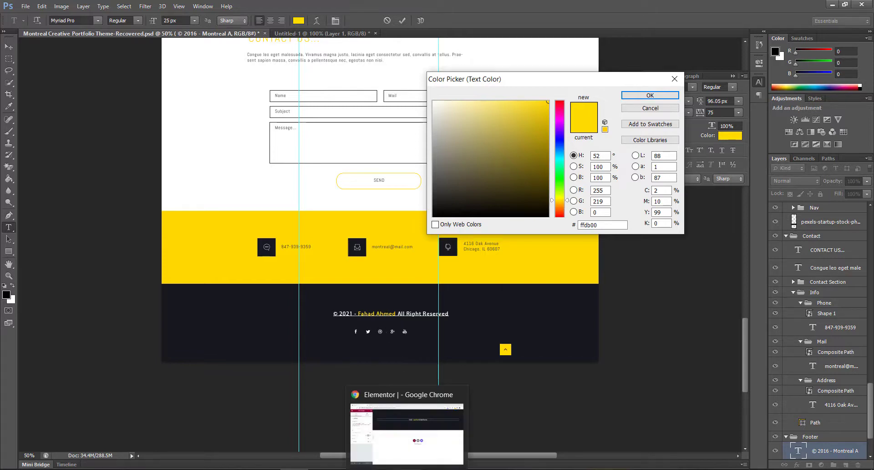
pyautogui.click(407, 432)
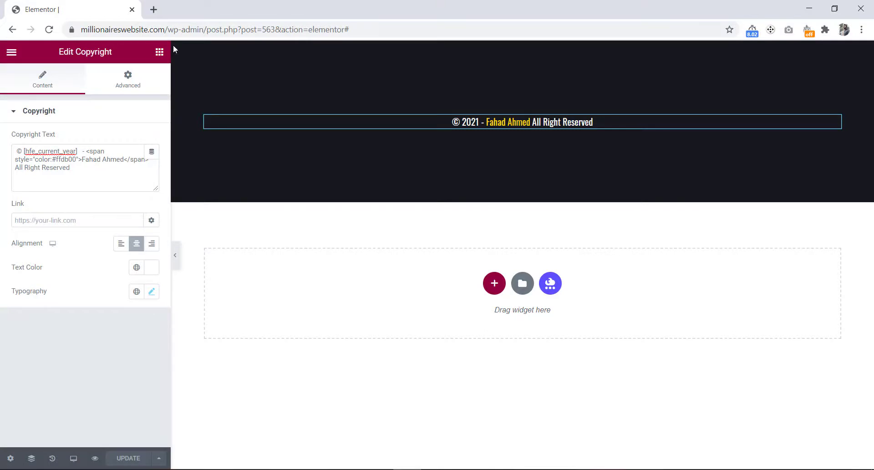
pyautogui.click(159, 53)
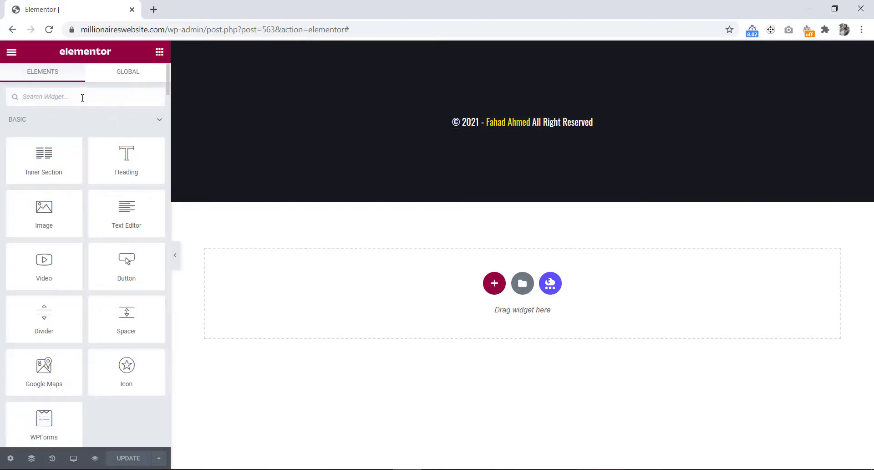
pyautogui.write('social')
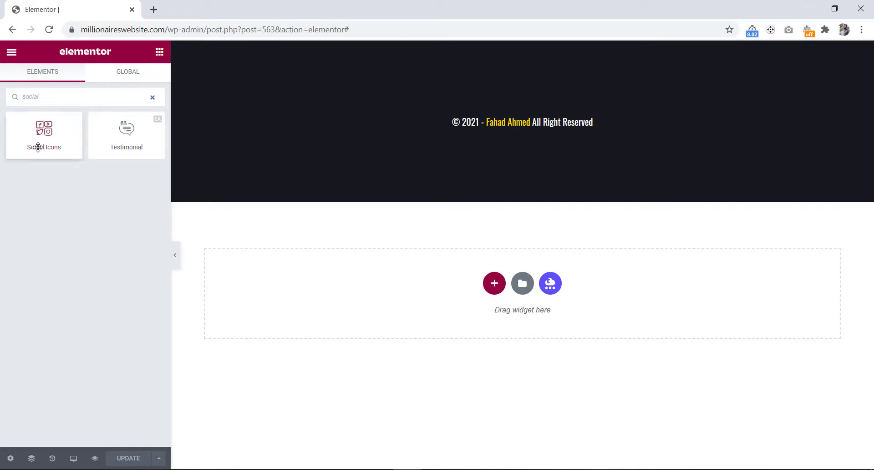
pyautogui.moveTo(43, 144); pyautogui.dragTo(493, 124)
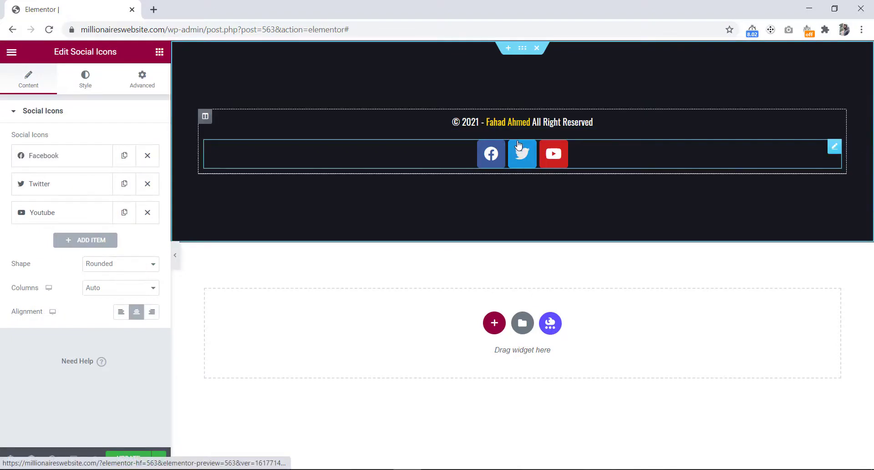
# Step: Replace the YouTube social icon with the Dribbble icon from the icon library
pyautogui.hotkey('alt', 'Tab')
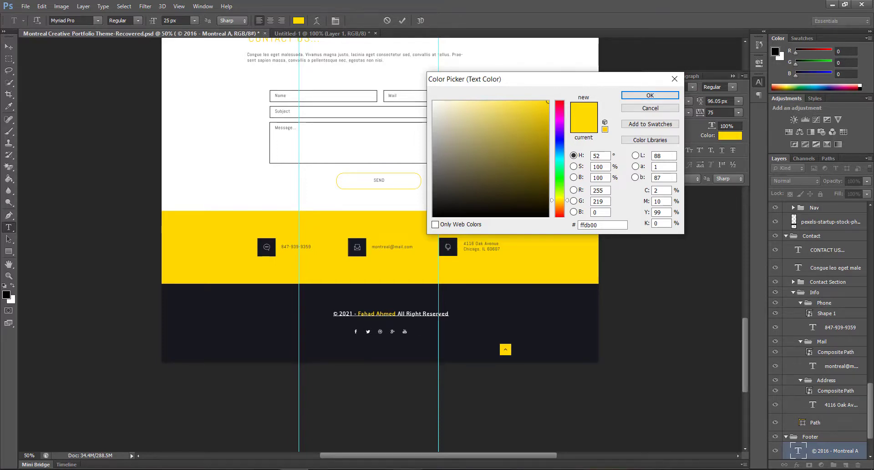
pyautogui.hotkey('alt', 'Tab')
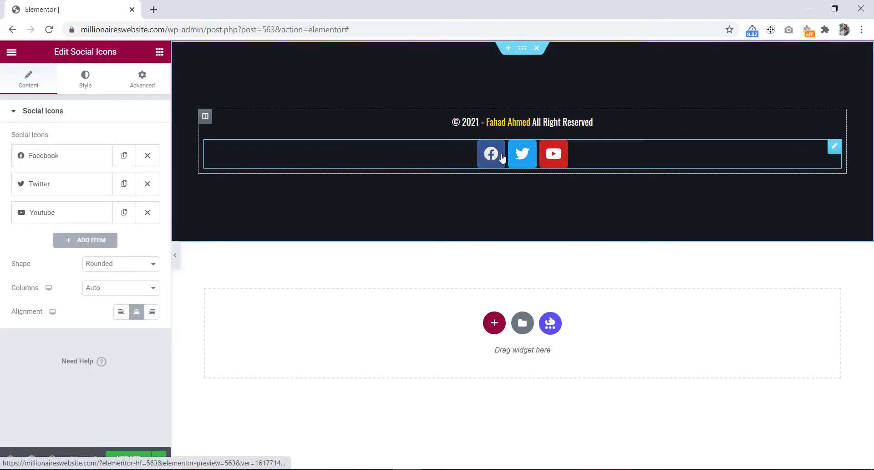
pyautogui.click(78, 214)
pyautogui.click(96, 266)
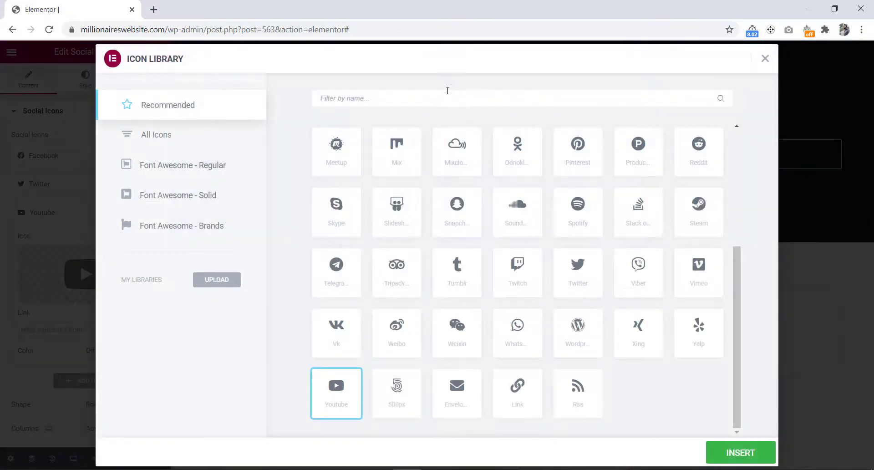
pyautogui.write('dri')
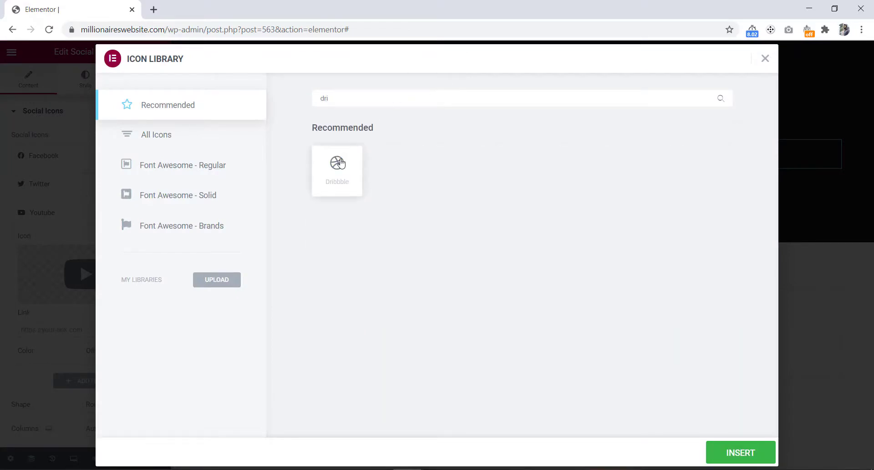
pyautogui.click(340, 162)
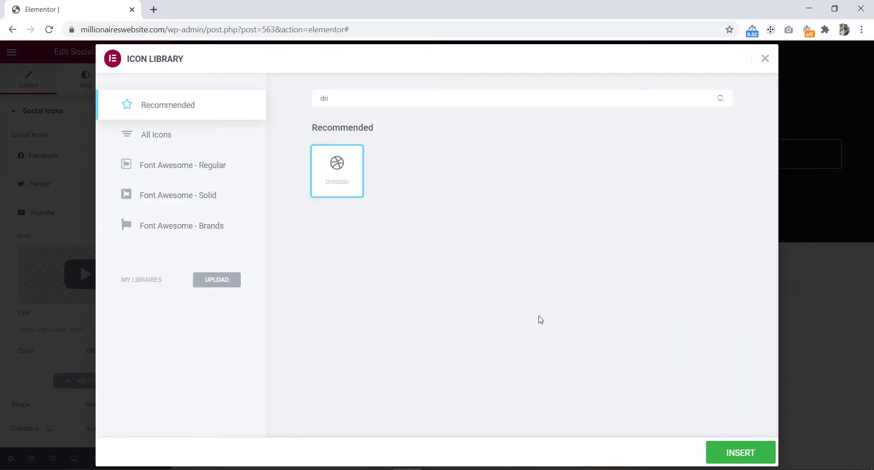
pyautogui.click(722, 453)
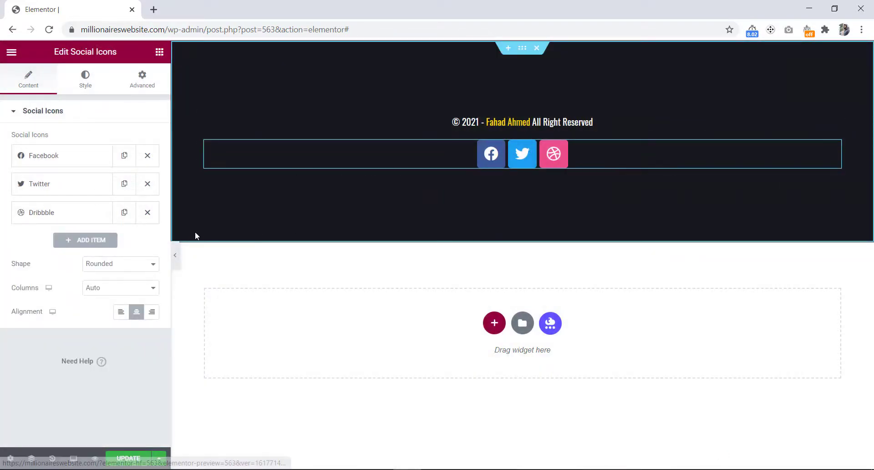
# Step: Add a new social icon item and set its icon to YouTube from the icon library
pyautogui.click(92, 240)
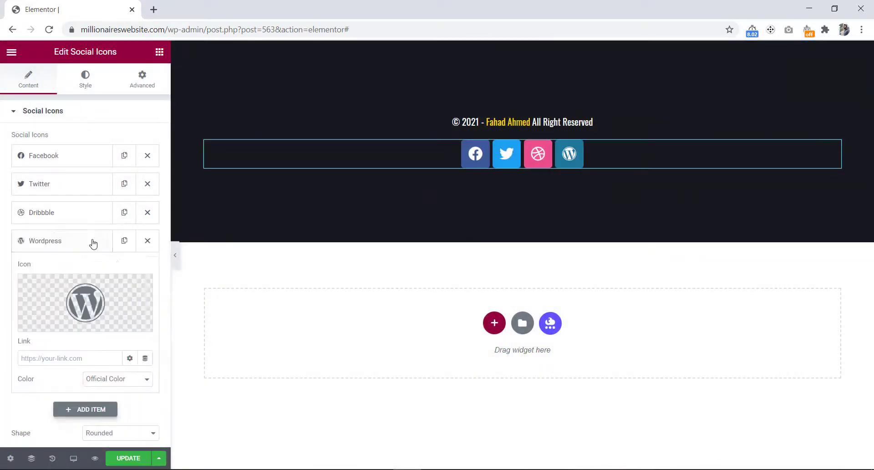
pyautogui.click(85, 303)
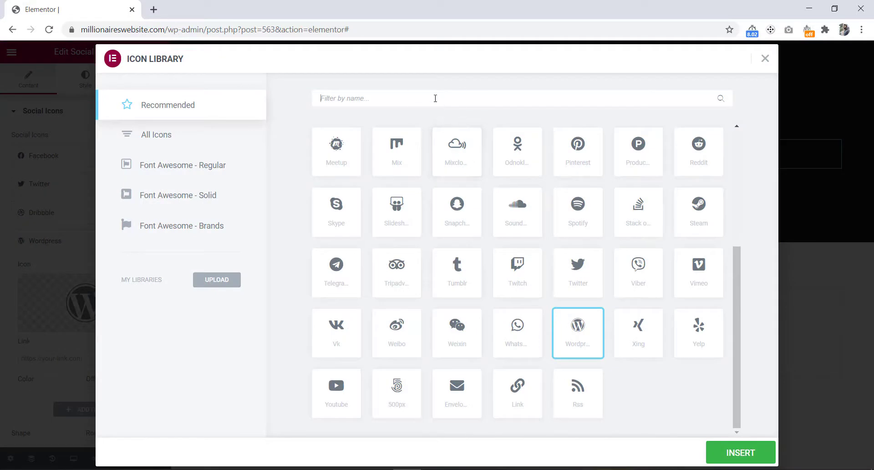
pyautogui.write('you')
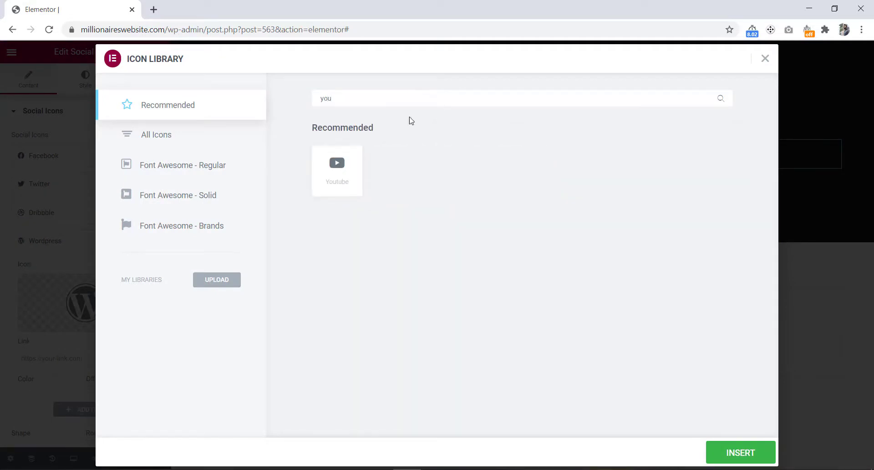
pyautogui.click(328, 174)
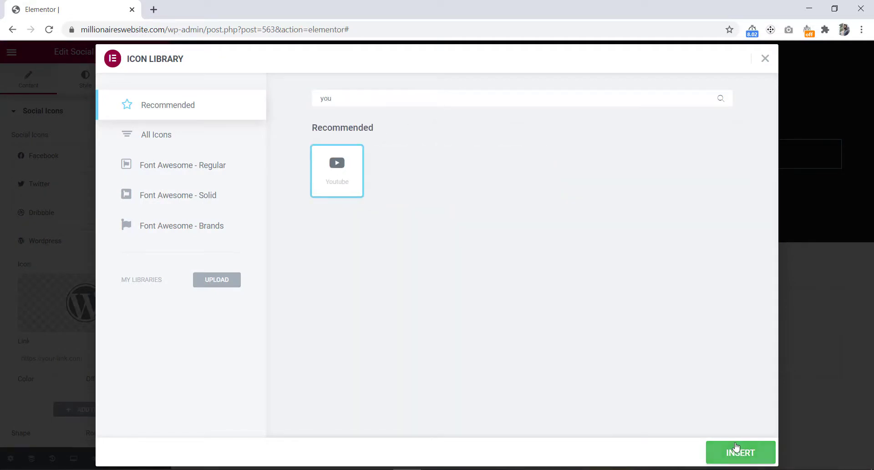
pyautogui.click(740, 452)
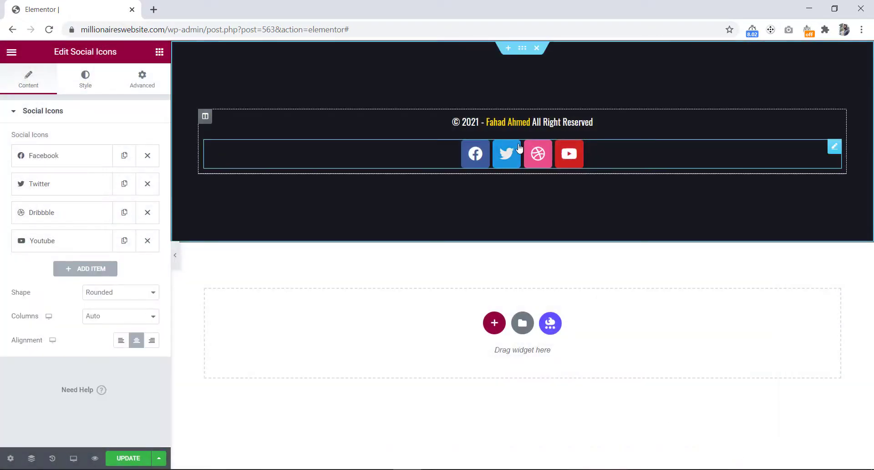
# Step: Add another social icon item and set its icon to Instagram from the icon library
pyautogui.click(76, 273)
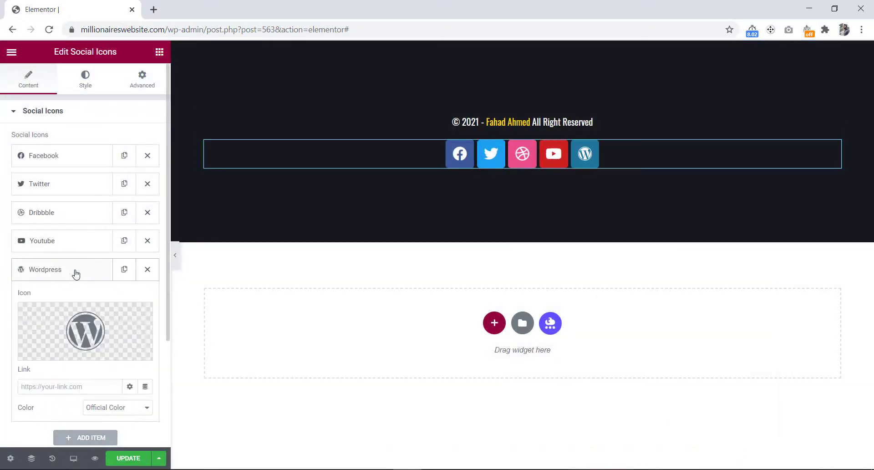
pyautogui.click(52, 351)
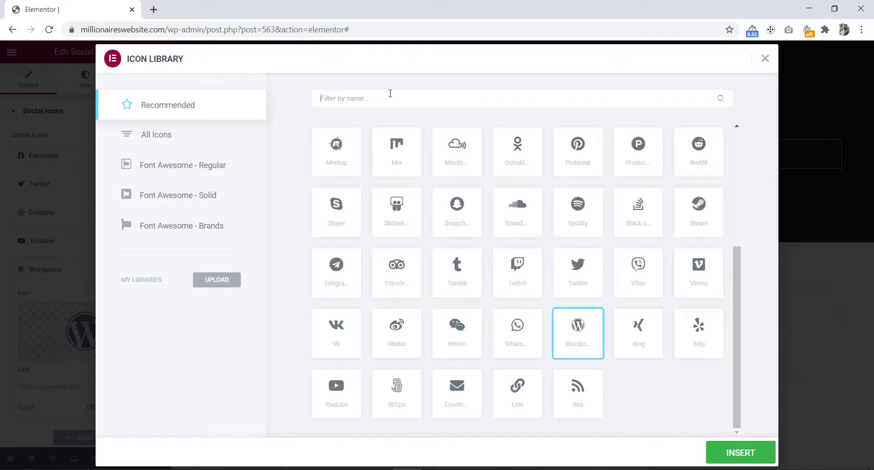
pyautogui.write('inst')
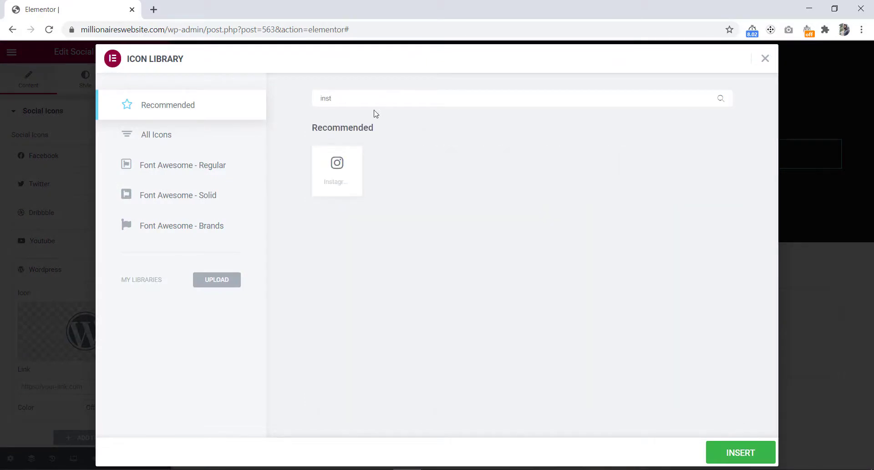
pyautogui.click(346, 165)
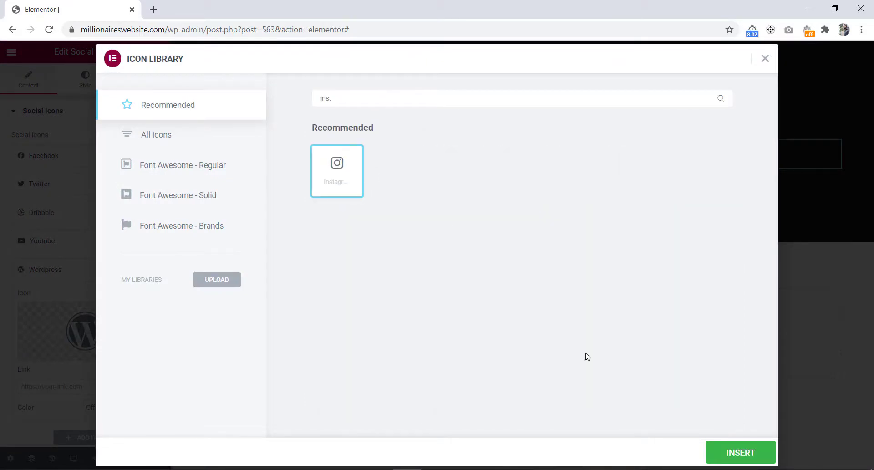
pyautogui.click(718, 453)
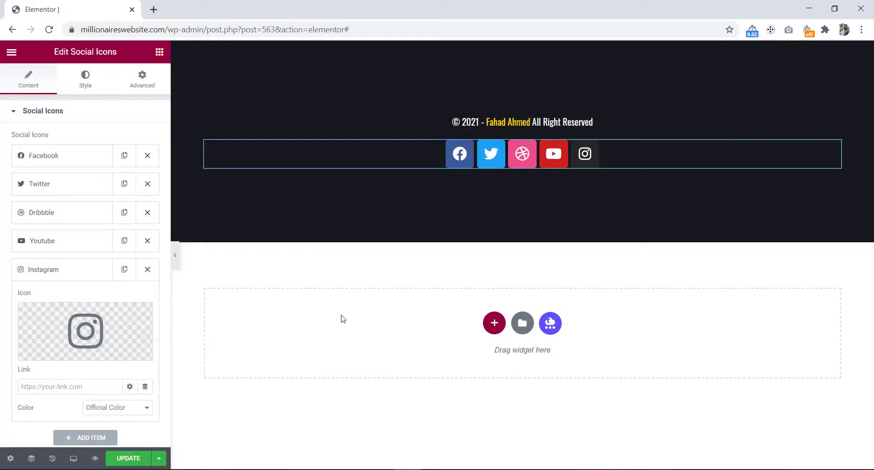
# Step: Set the social icons' color to Custom, with a transparent primary color and a white secondary color
pyautogui.click(85, 85)
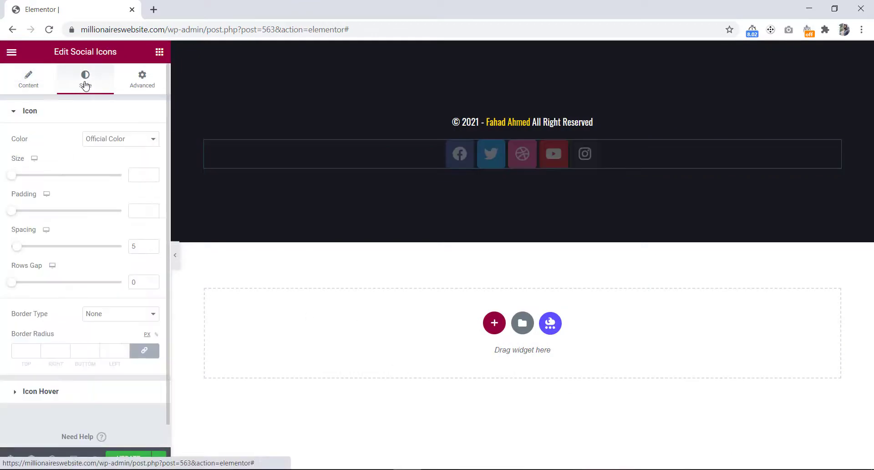
pyautogui.click(104, 140)
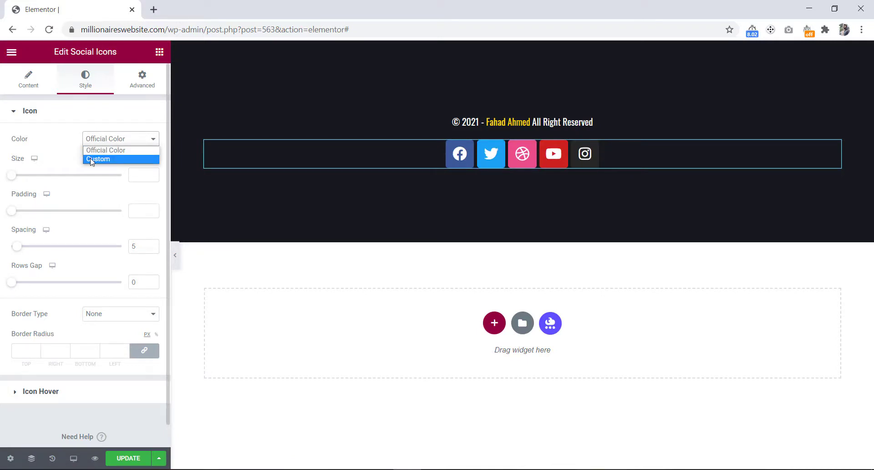
pyautogui.click(91, 159)
pyautogui.click(152, 163)
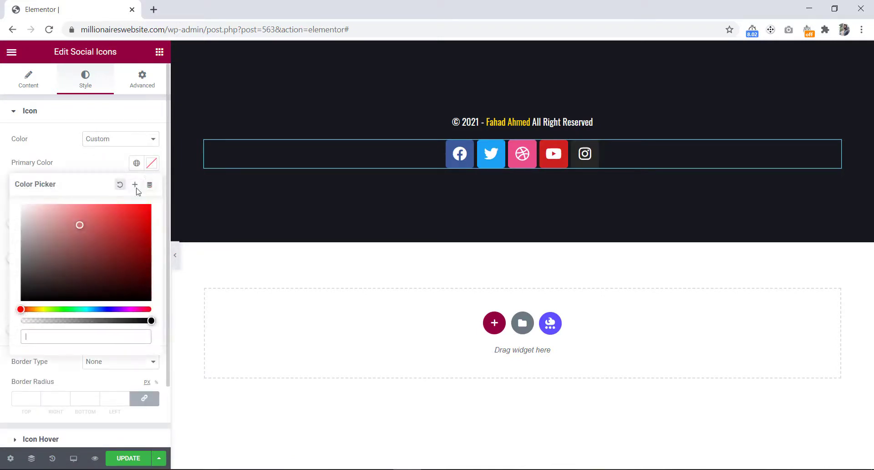
pyautogui.moveTo(133, 321); pyautogui.dragTo(10, 326)
pyautogui.click(104, 163)
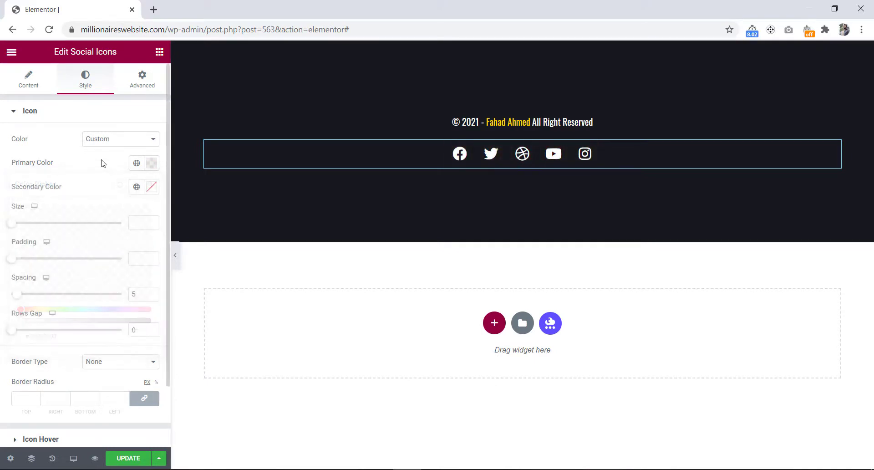
pyautogui.click(151, 188)
pyautogui.moveTo(55, 244); pyautogui.dragTo(2, 235)
pyautogui.click(101, 185)
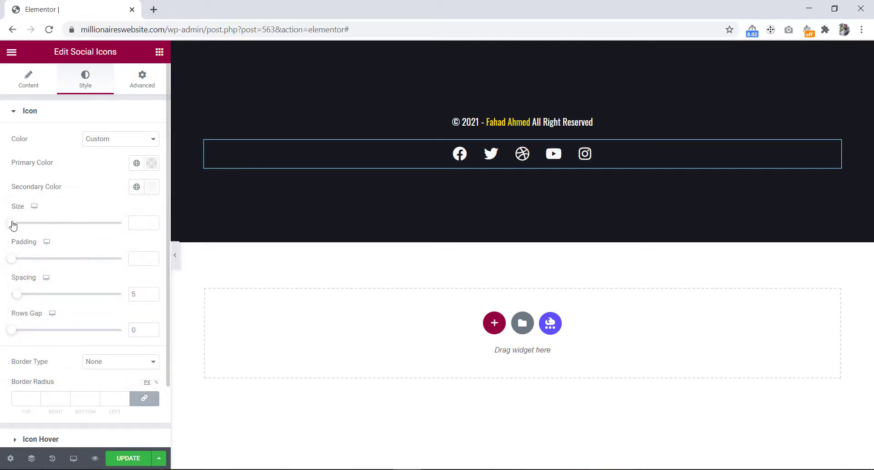
# Step: Set the icon size to 20 and widen the spacing between the social icons
pyautogui.moveTo(12, 225); pyautogui.dragTo(17, 225)
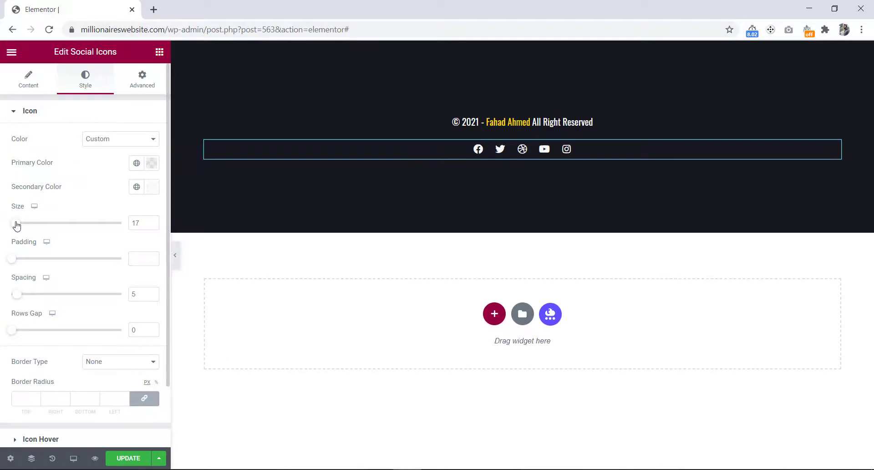
pyautogui.click(153, 221)
pyautogui.click(153, 221)
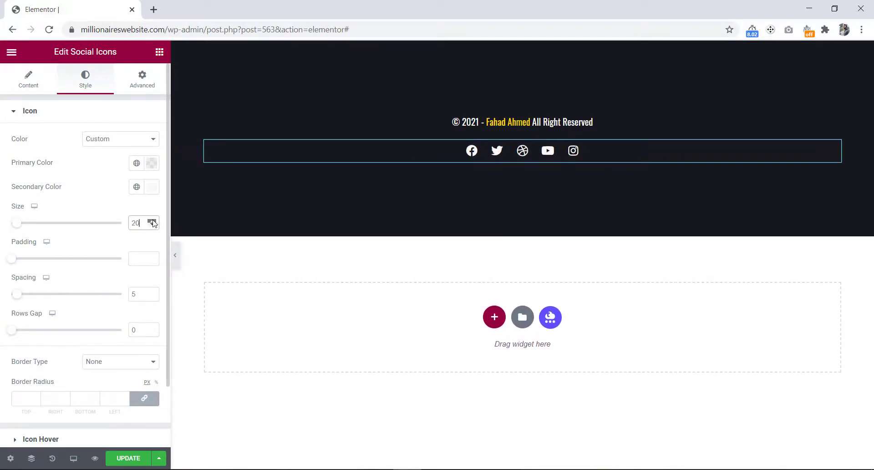
pyautogui.click(153, 221)
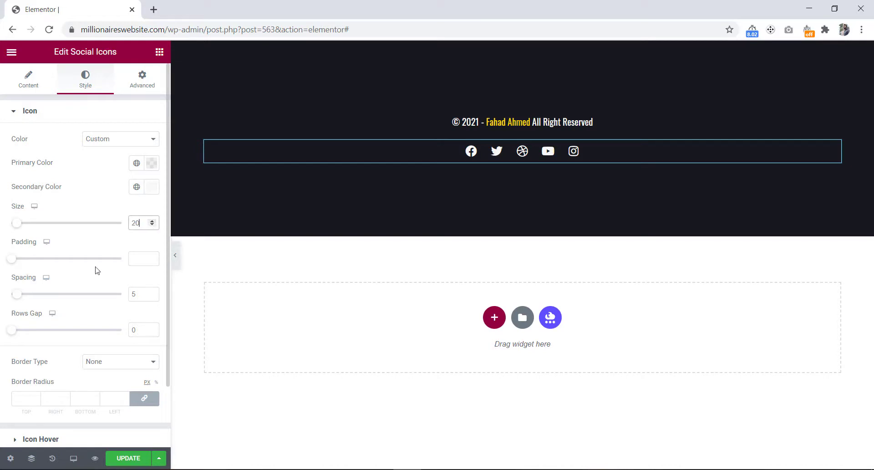
pyautogui.moveTo(21, 296); pyautogui.dragTo(43, 299)
pyautogui.click(657, 180)
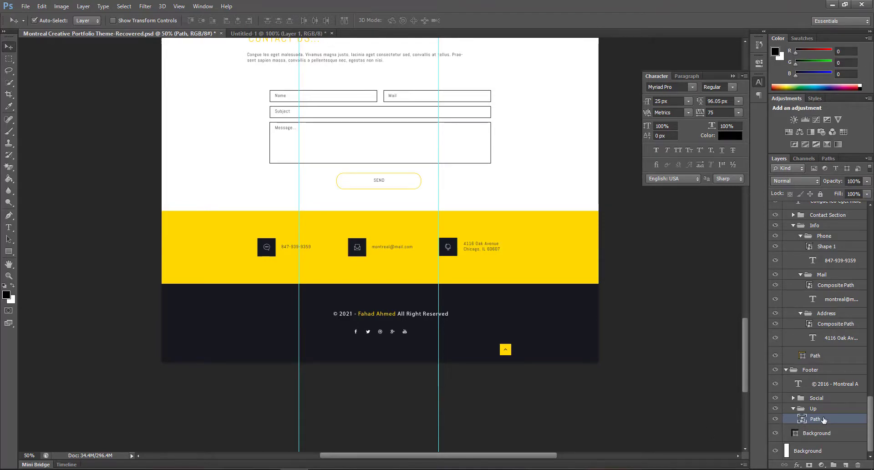
# Step: In Photoshop, copy the yellow up-arrow button into a new document and hide its background layer
pyautogui.hotkey('ctrl', 'a')
pyautogui.hotkey('ctrl', 'c')
pyautogui.hotkey('ctrl', 'n')
pyautogui.press('Return')
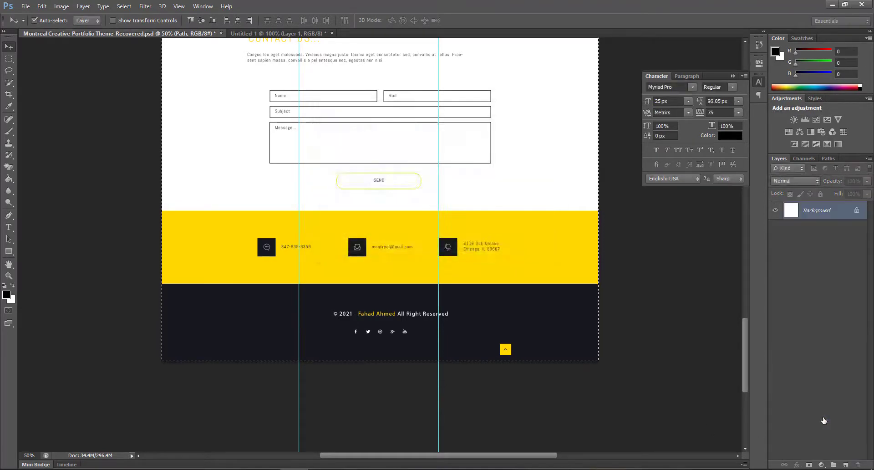
pyautogui.hotkey('ctrl', 'v')
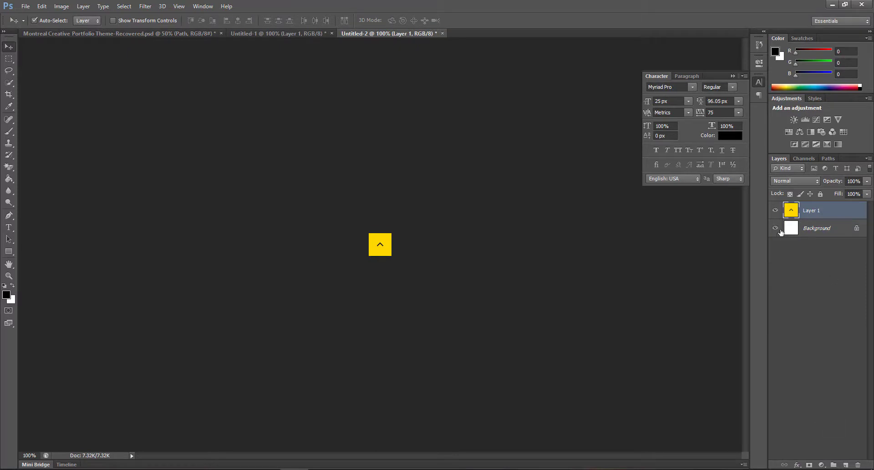
pyautogui.click(776, 229)
# Step: Save the arrow for web as a JPEG named up-arrow.jpg in the project's File folder
pyautogui.click(25, 6)
pyautogui.click(77, 162)
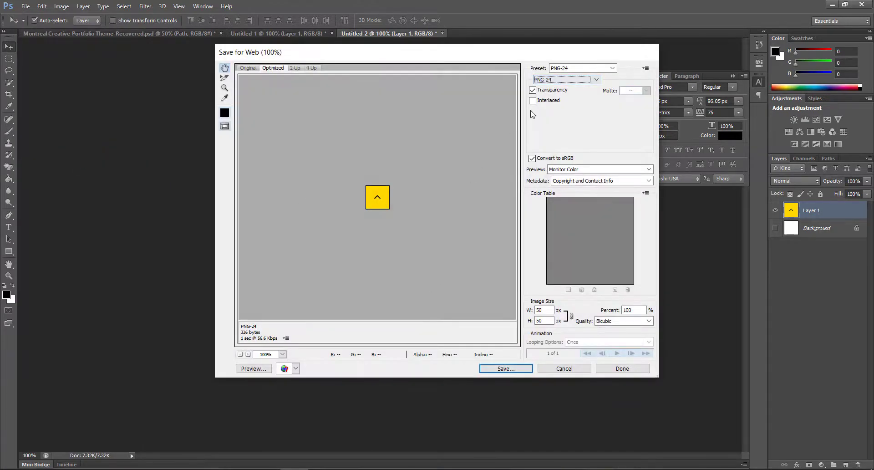
pyautogui.click(558, 80)
pyautogui.click(555, 94)
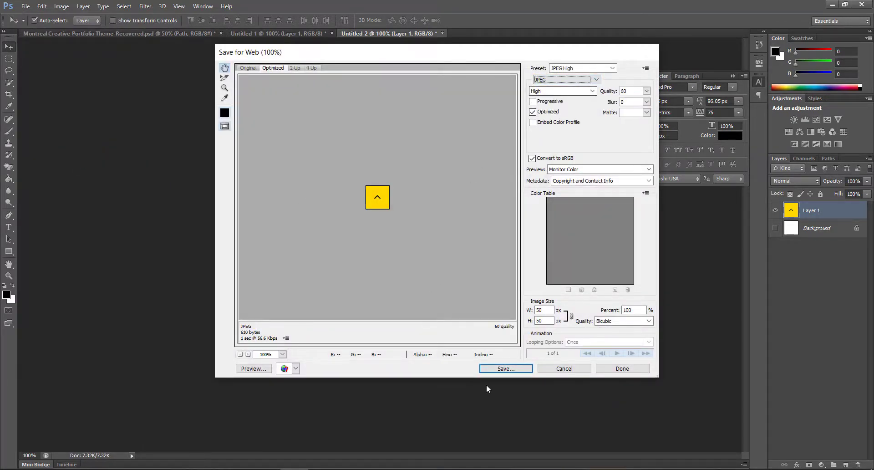
pyautogui.click(510, 371)
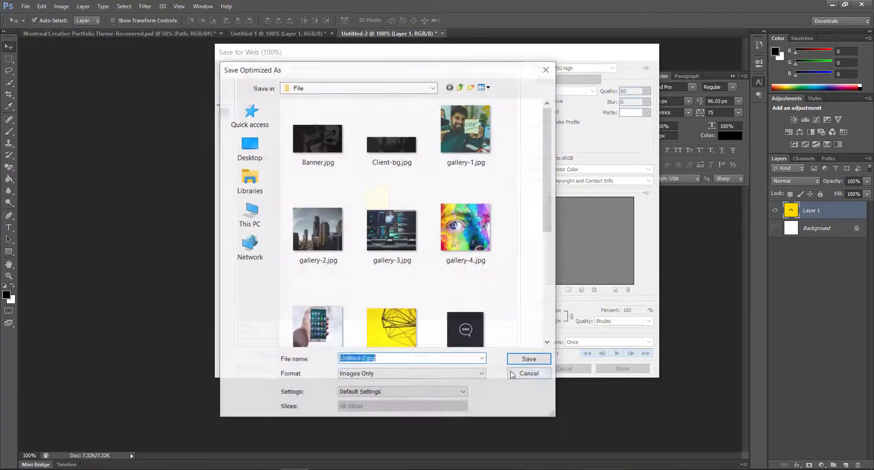
pyautogui.click(355, 357)
pyautogui.moveTo(365, 359); pyautogui.dragTo(327, 360)
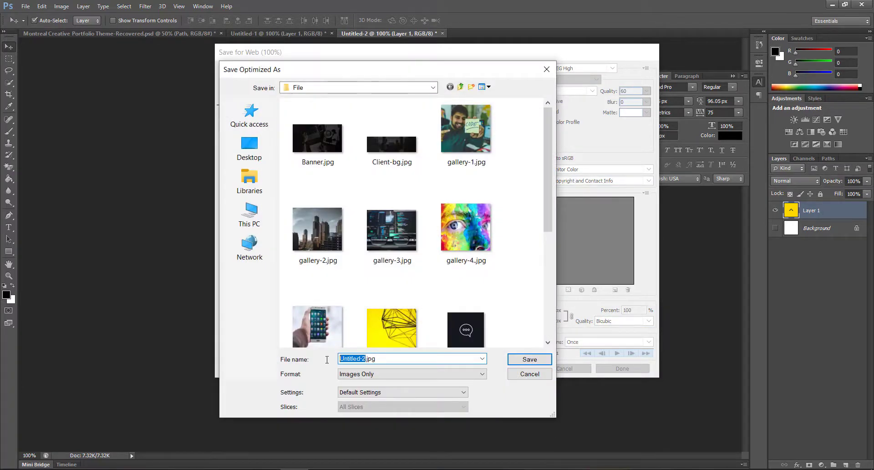
pyautogui.write('up-arrow')
pyautogui.click(523, 359)
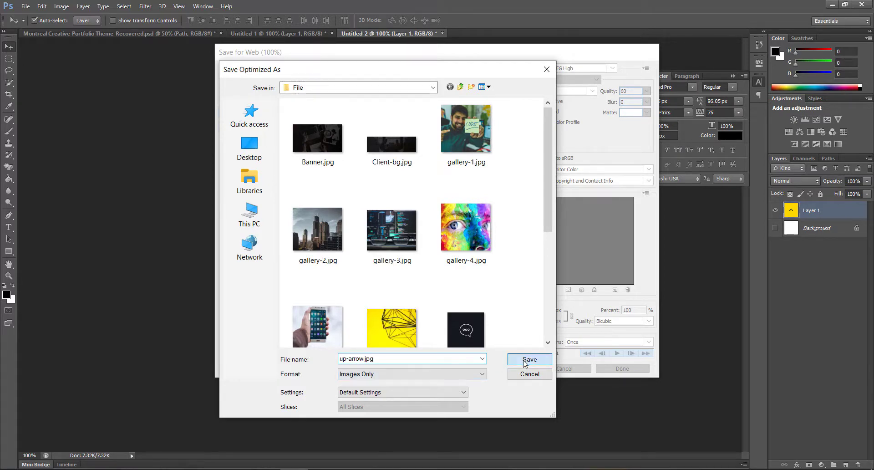
# Step: Back in Elementor, place an Image widget below the social icons and upload up-arrow.jpg into it
pyautogui.hotkey('alt', 'Tab')
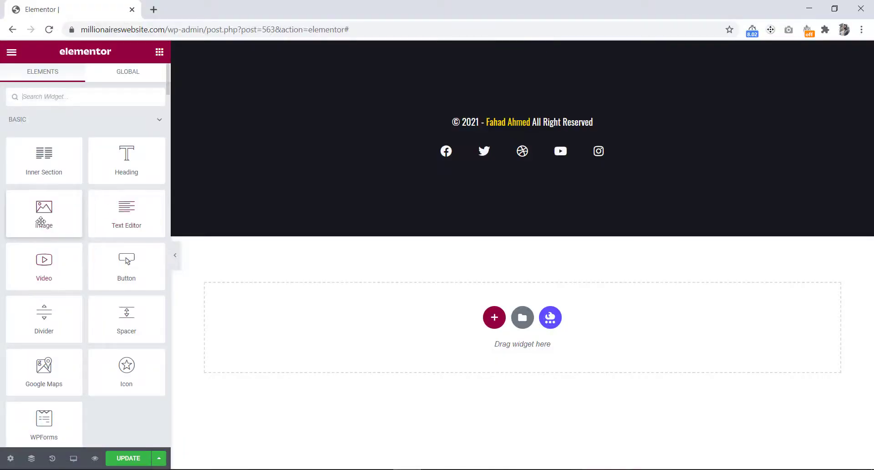
pyautogui.moveTo(40, 218); pyautogui.dragTo(602, 156)
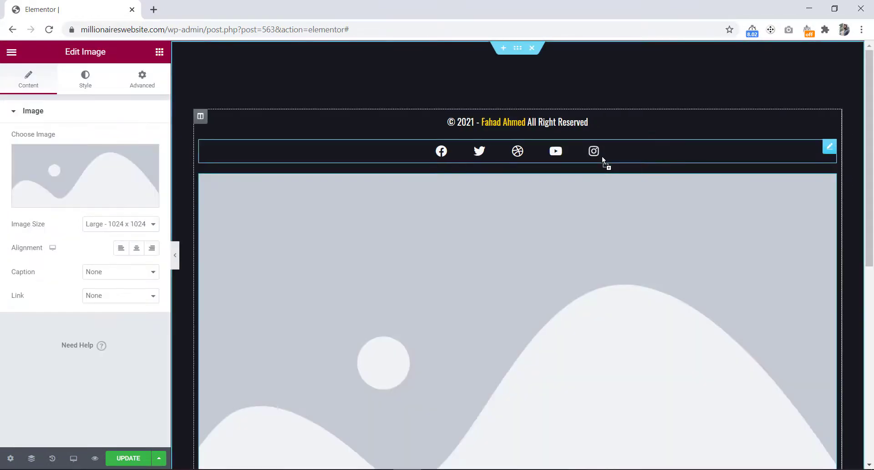
pyautogui.click(88, 178)
pyautogui.click(47, 98)
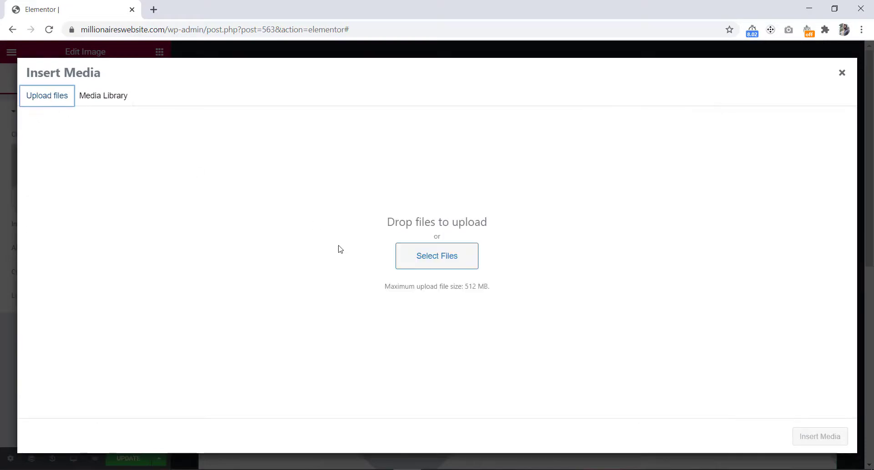
pyautogui.click(436, 256)
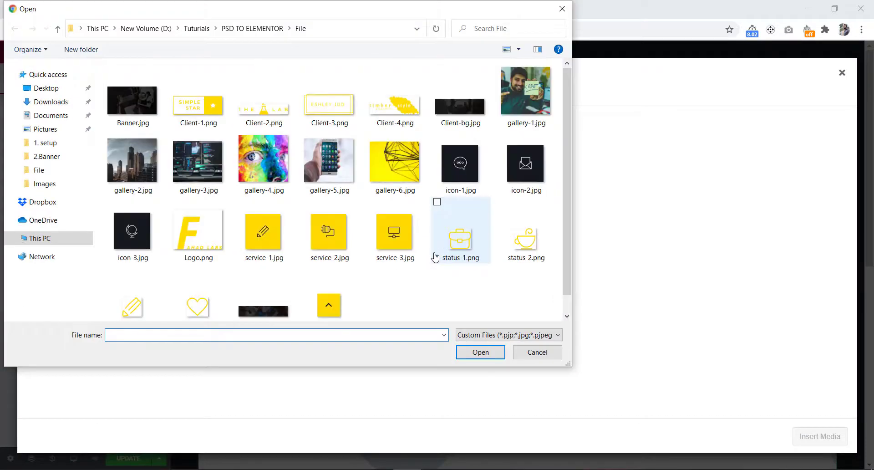
pyautogui.click(329, 304)
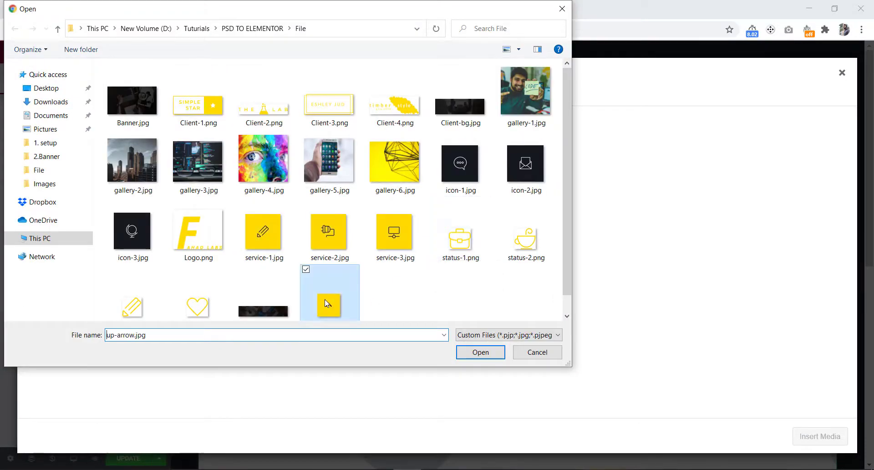
pyautogui.click(477, 356)
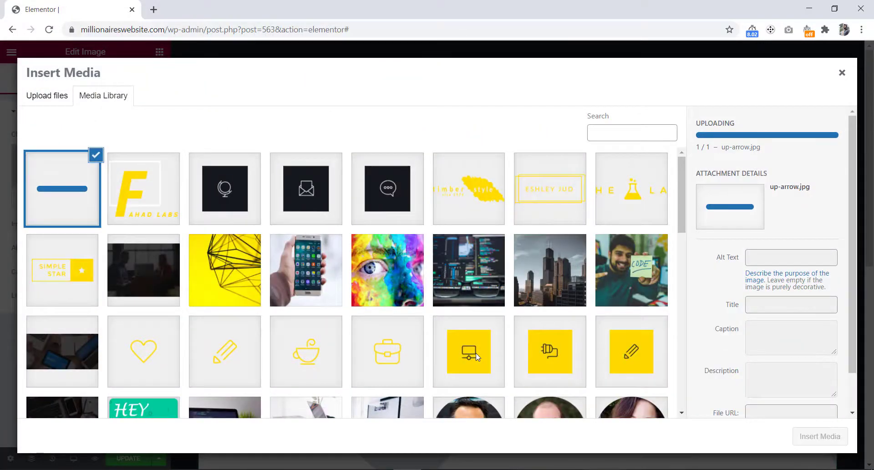
pyautogui.click(808, 436)
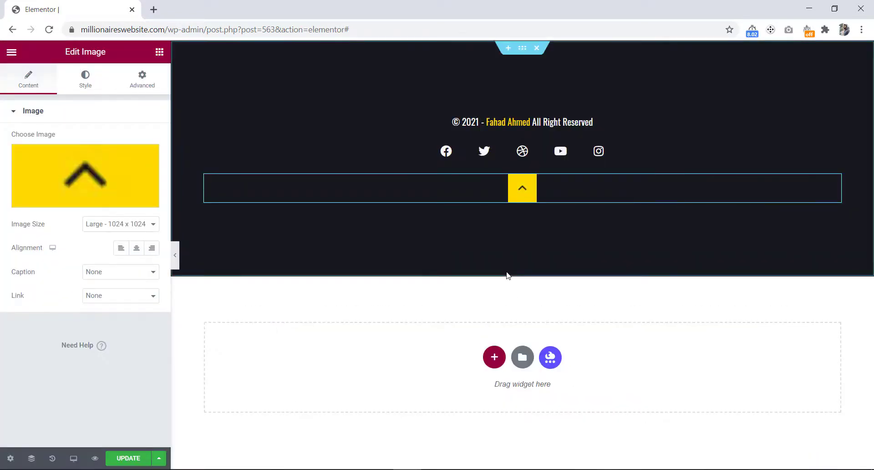
# Step: Set the arrow image's size to Full
pyautogui.click(123, 222)
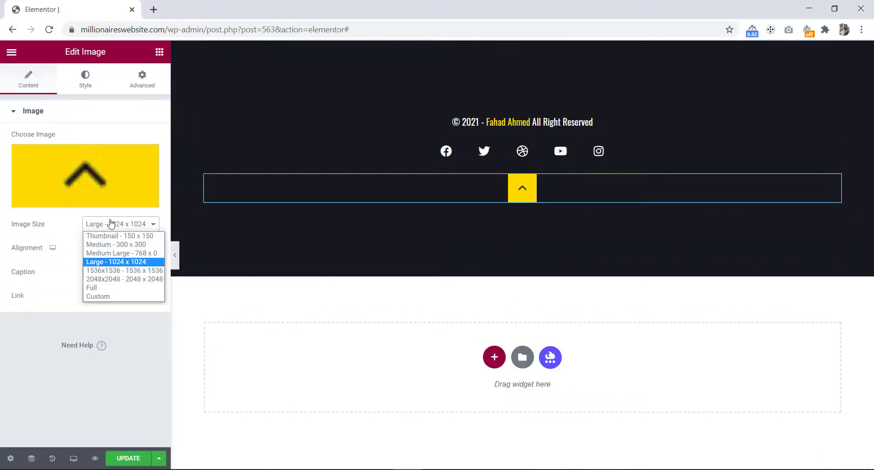
pyautogui.click(104, 288)
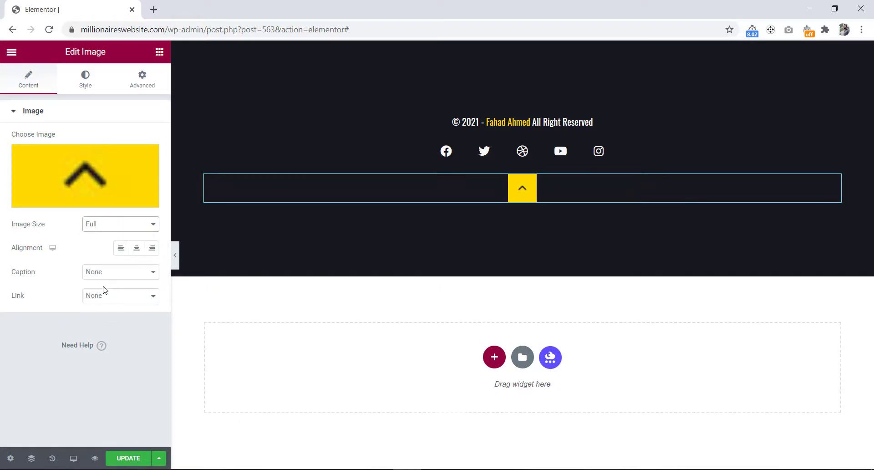
# Step: Set the arrow image's positioning to Absolute in its advanced settings
pyautogui.click(140, 85)
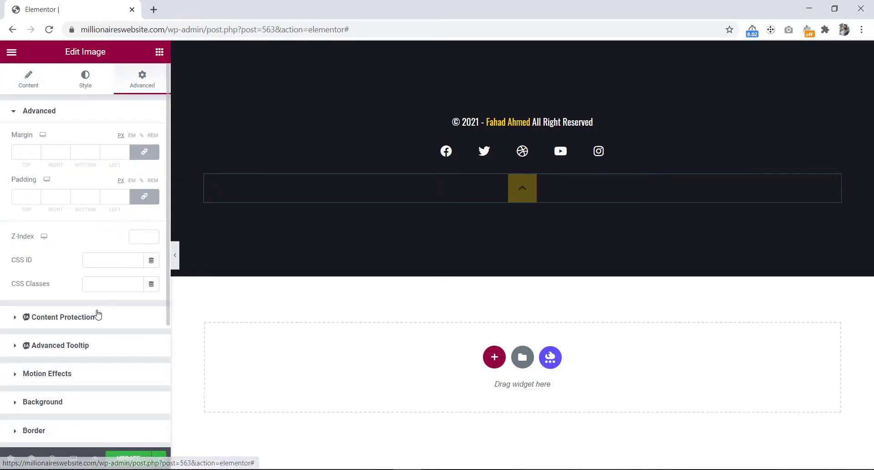
pyautogui.scroll(-4, 96, 312)
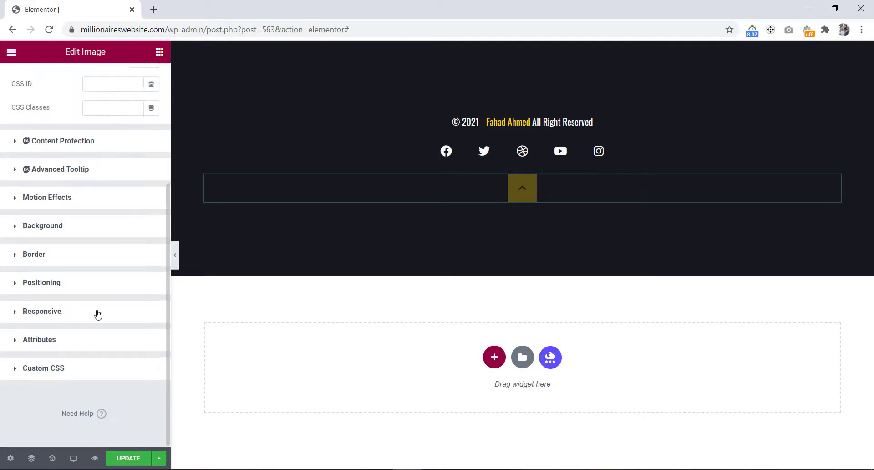
pyautogui.click(68, 283)
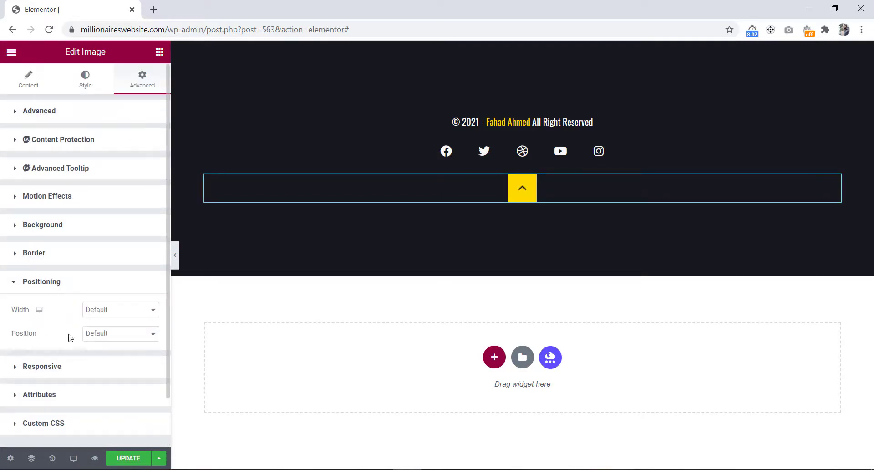
pyautogui.click(119, 338)
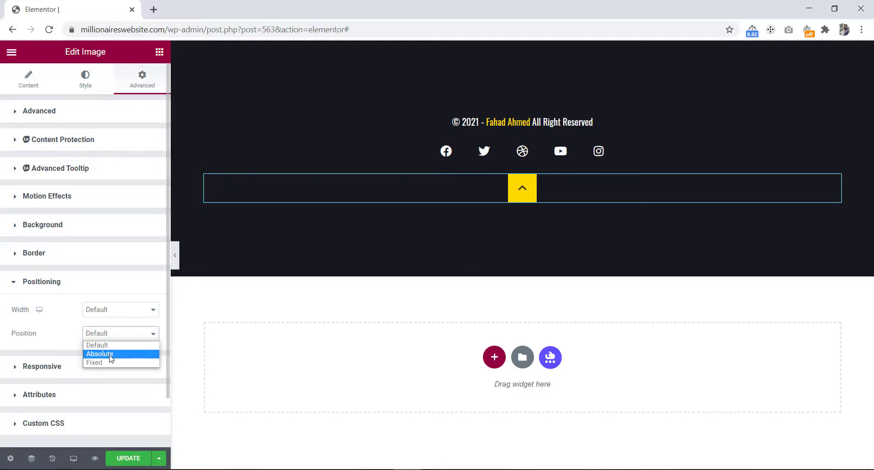
pyautogui.click(110, 354)
# Step: Anchor the arrow to the right and bottom edges and set its width to Inline (auto)
pyautogui.scroll(-3, 111, 358)
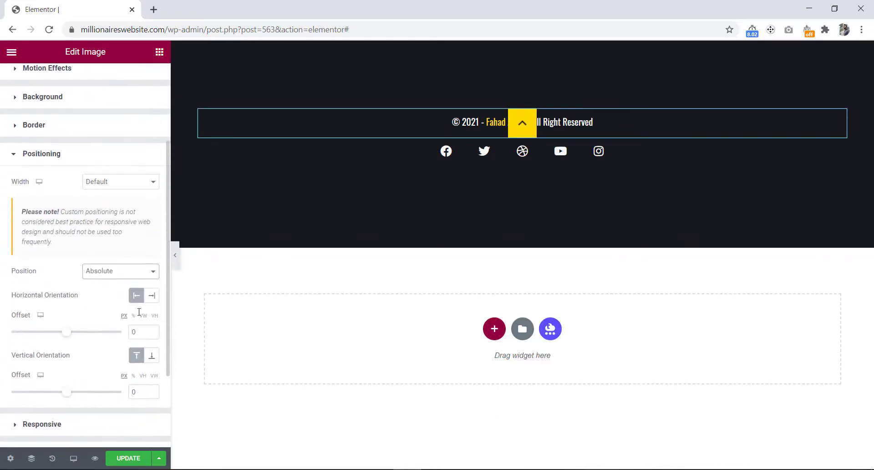
pyautogui.click(152, 295)
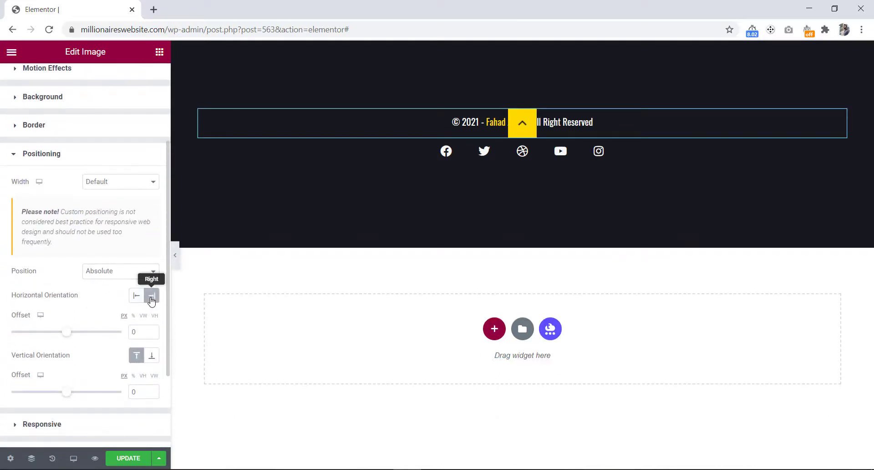
pyautogui.click(151, 357)
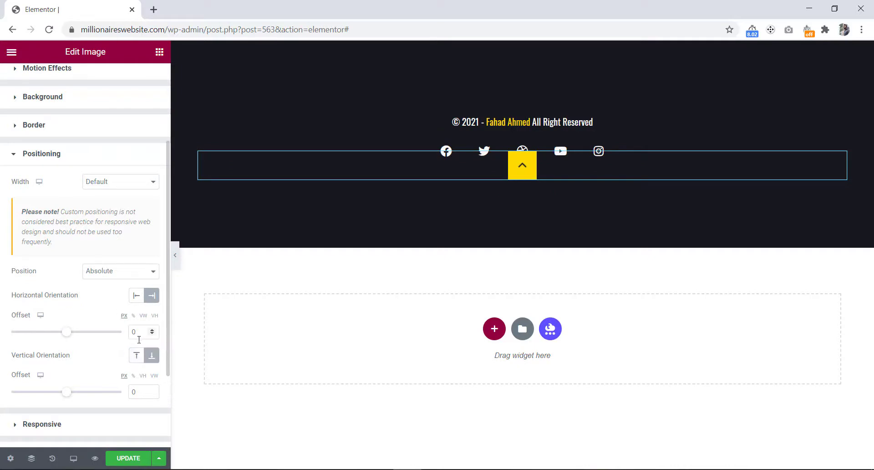
pyautogui.click(107, 183)
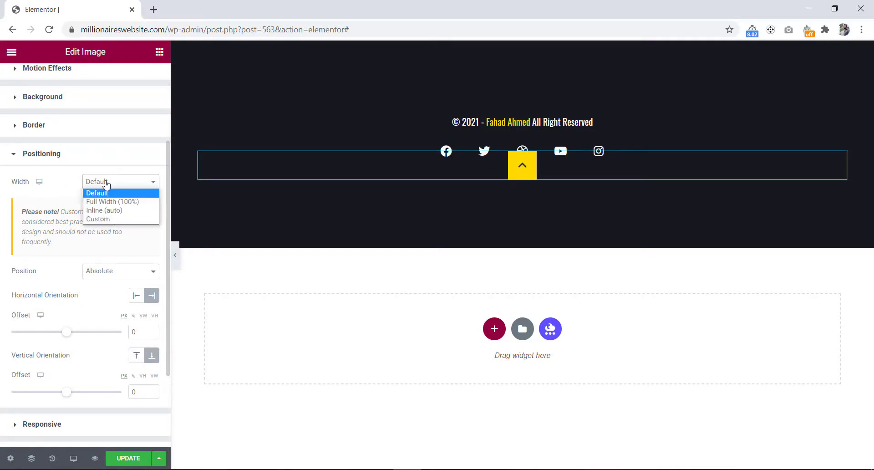
pyautogui.click(112, 210)
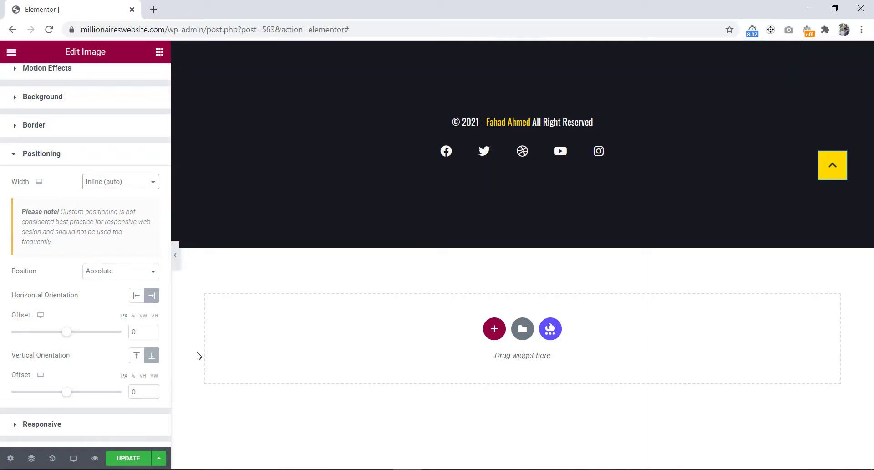
# Step: Set the arrow's vertical offset to -70 px and save the footer
pyautogui.moveTo(67, 395); pyautogui.dragTo(63, 397)
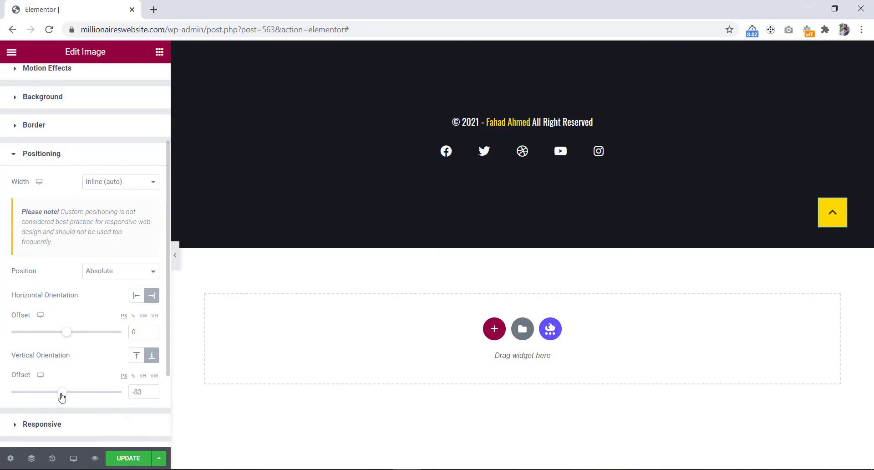
pyautogui.click(144, 395)
pyautogui.press('BackSpace')
pyautogui.press('BackSpace')
pyautogui.write('70')
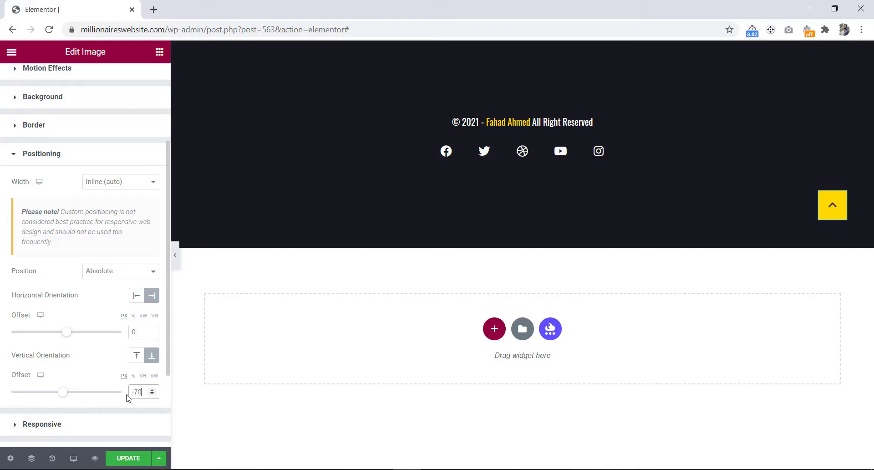
pyautogui.click(127, 460)
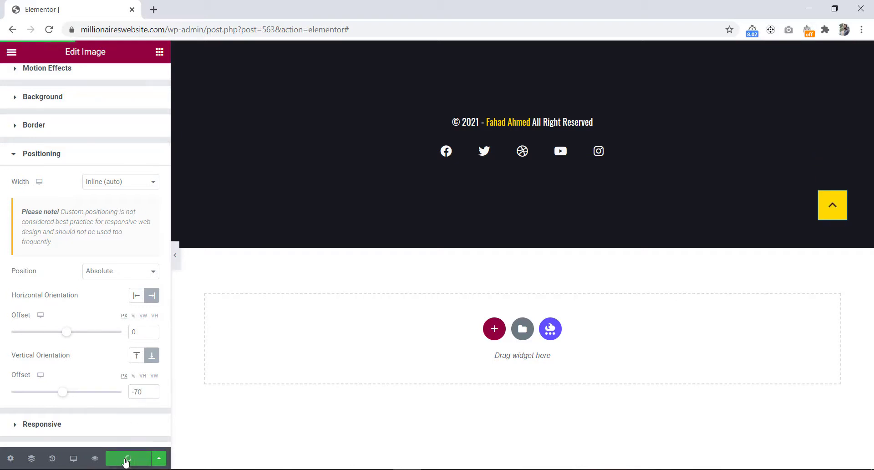
# Step: Link the arrow image to the custom URL #banner and save the footer
pyautogui.scroll(3, 88, 322)
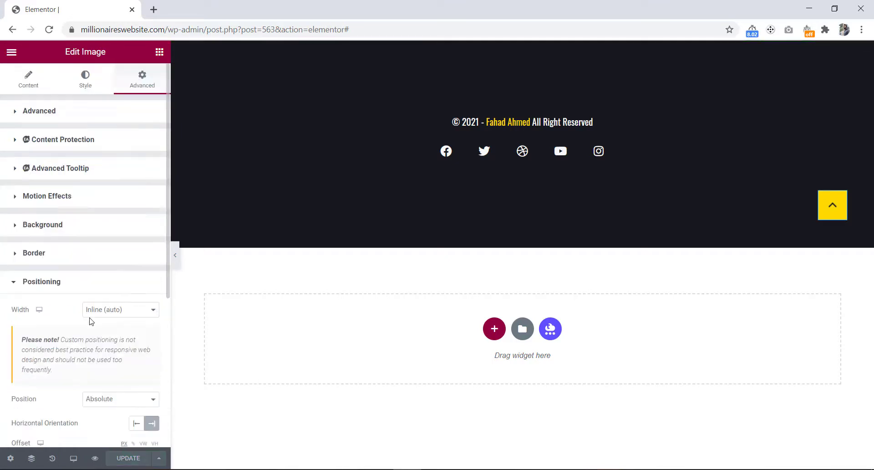
pyautogui.click(28, 83)
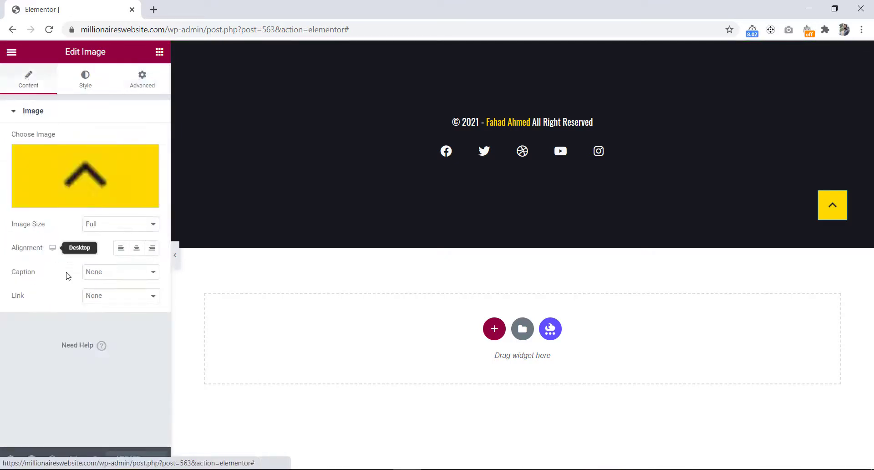
pyautogui.click(111, 300)
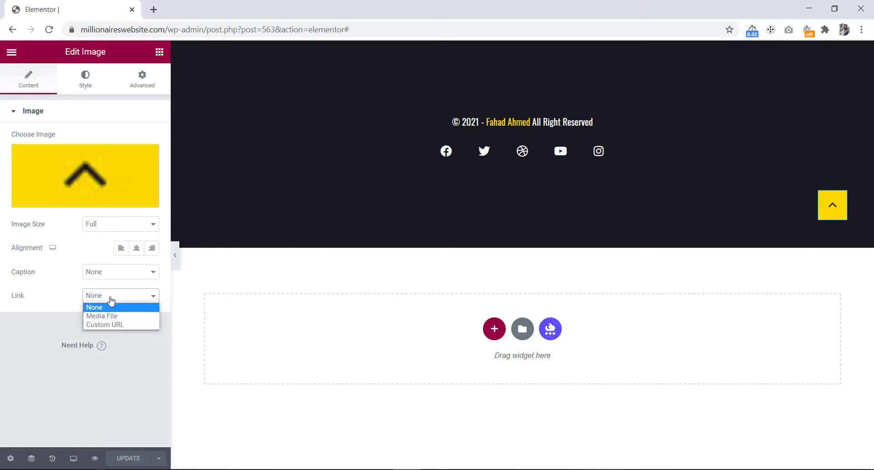
pyautogui.click(109, 325)
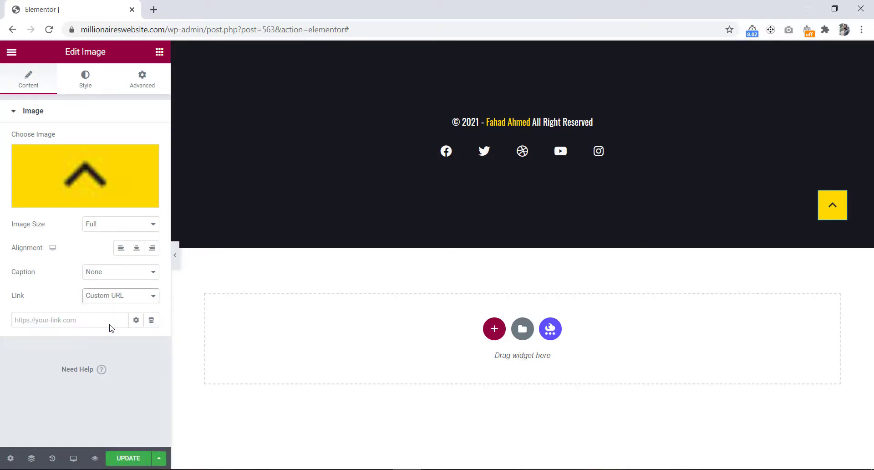
pyautogui.click(52, 320)
pyautogui.write('#')
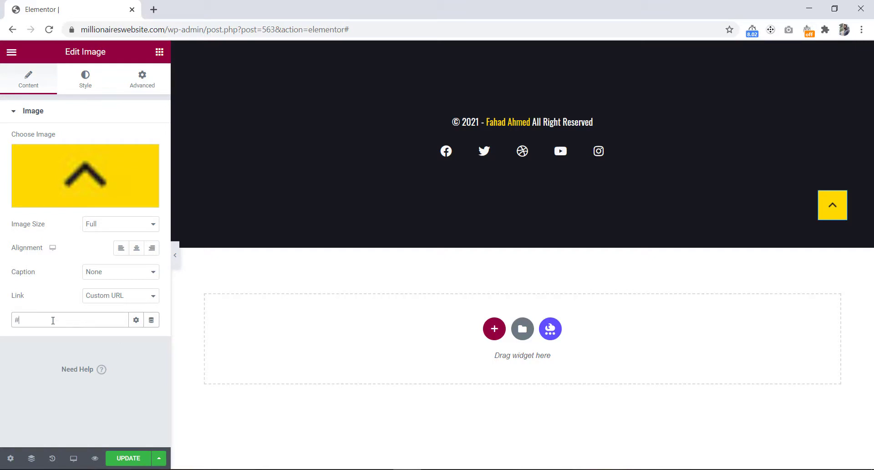
pyautogui.write('banner')
pyautogui.click(129, 459)
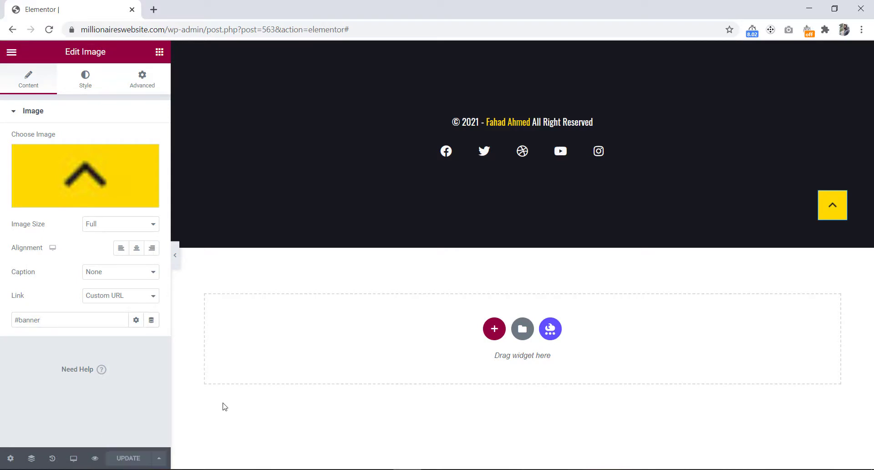
# Step: Switch to the tablet preview and set the arrow's horizontal offset to 50 px for tablet
pyautogui.click(73, 459)
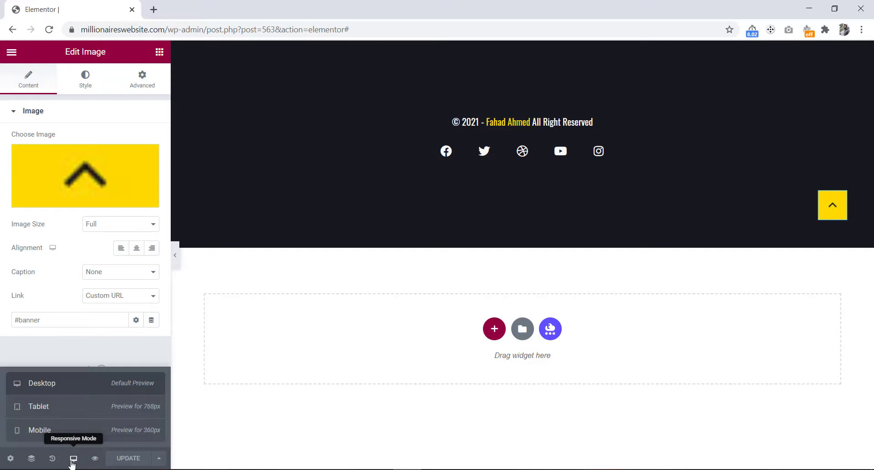
pyautogui.click(72, 411)
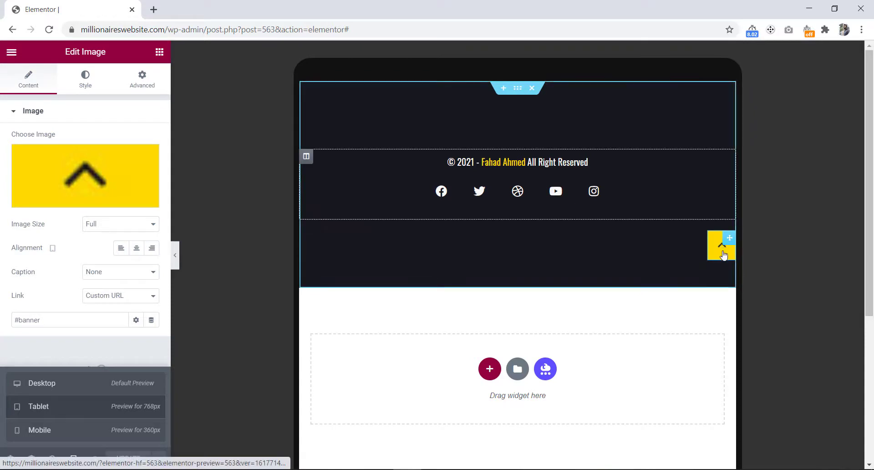
pyautogui.moveTo(54, 150)
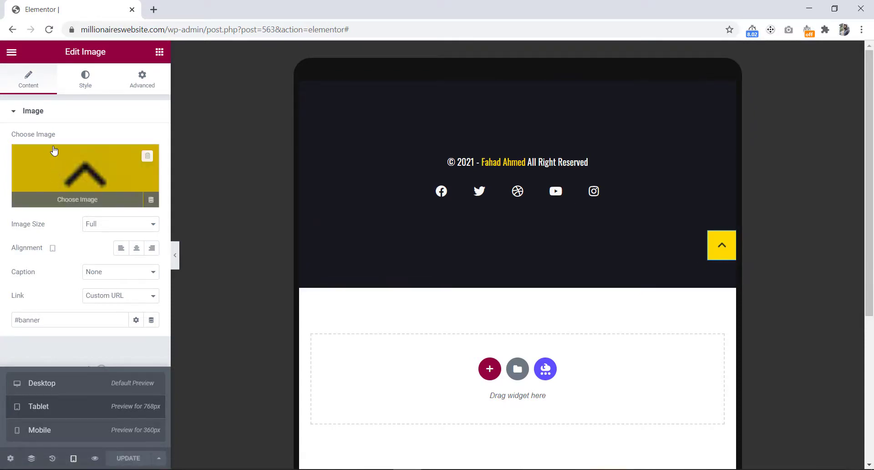
pyautogui.click(143, 83)
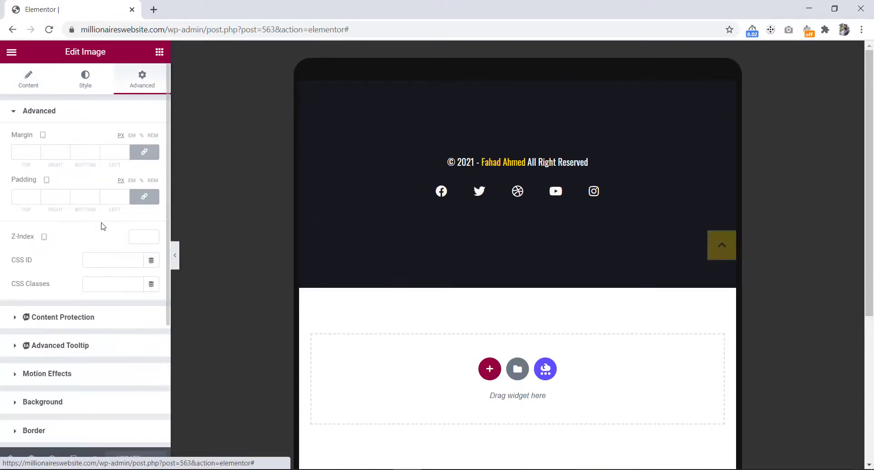
pyautogui.scroll(-2, 102, 226)
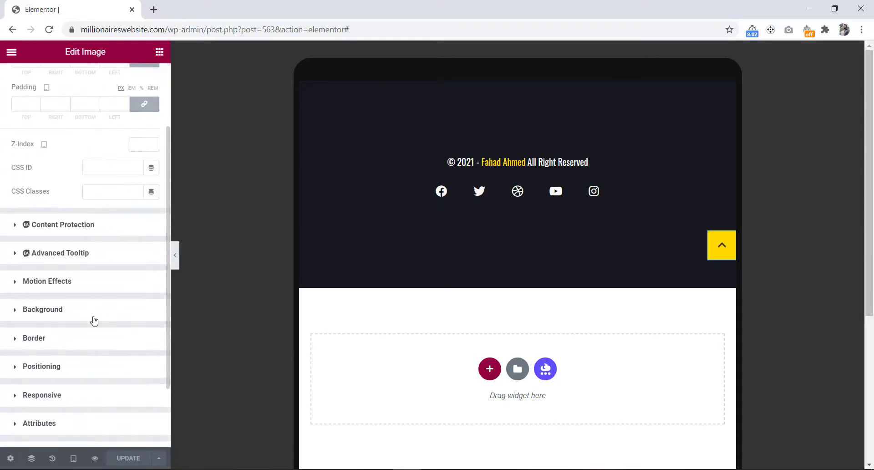
pyautogui.click(100, 369)
pyautogui.scroll(-3, 102, 374)
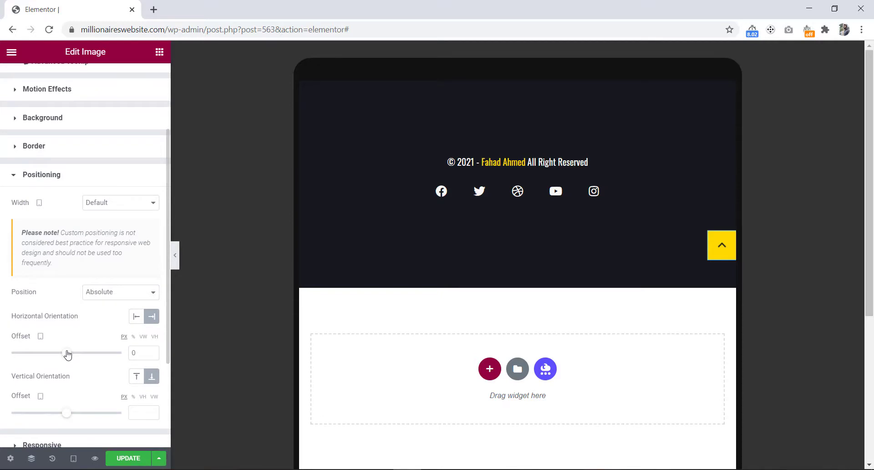
pyautogui.moveTo(68, 355); pyautogui.dragTo(70, 355)
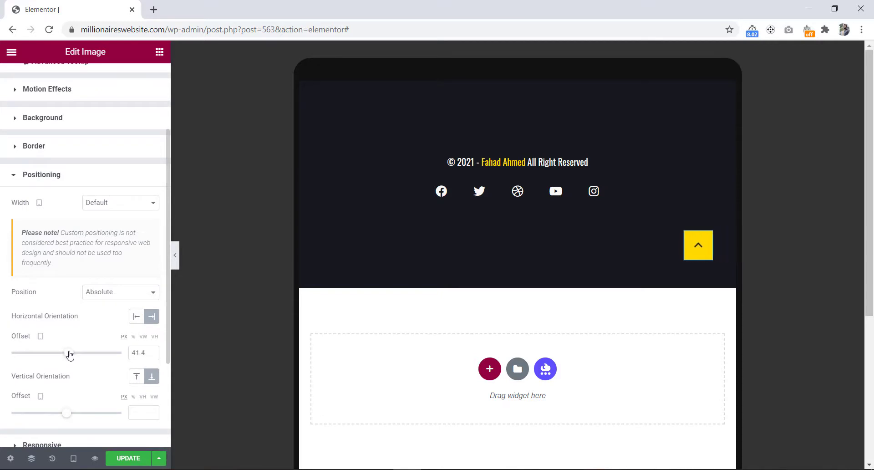
pyautogui.doubleClick(141, 354)
pyautogui.write('50')
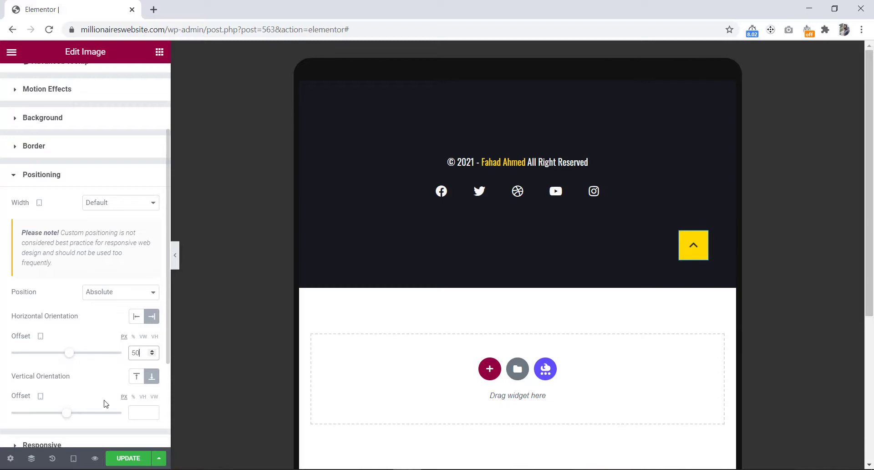
# Step: Switch to the mobile preview and save the footer changes
pyautogui.click(74, 458)
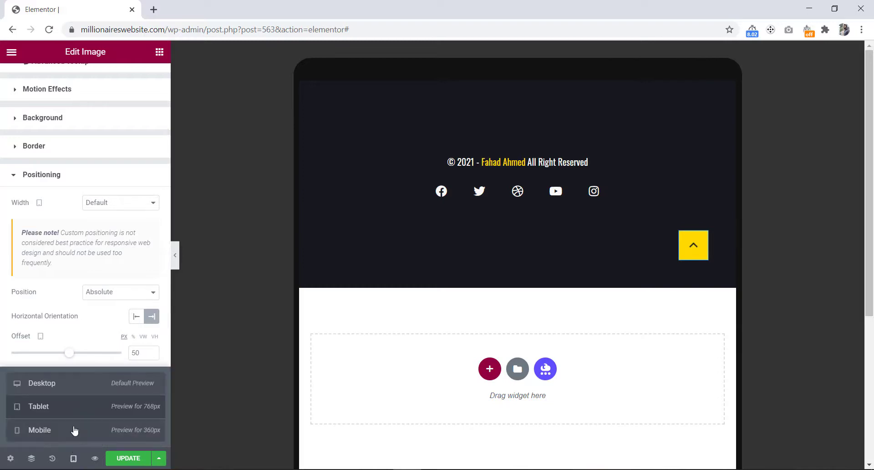
pyautogui.click(74, 430)
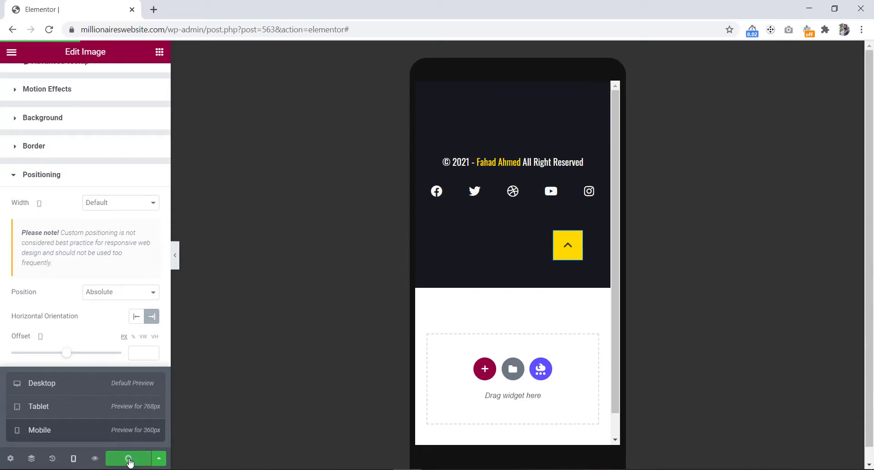
pyautogui.click(129, 458)
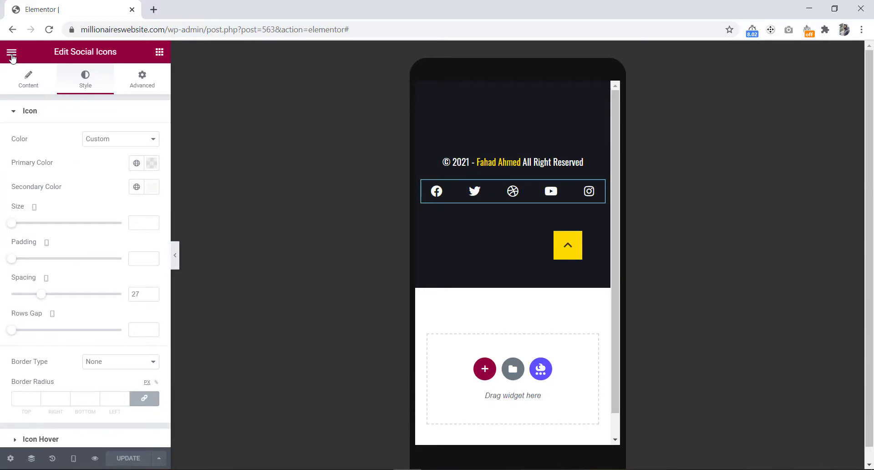
# Step: Exit to the WordPress dashboard and open the live site in a new tab
pyautogui.click(12, 53)
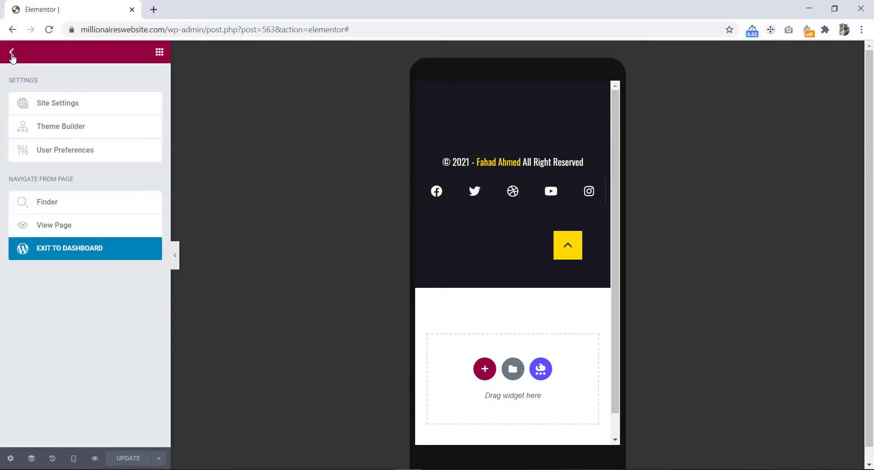
pyautogui.click(88, 255)
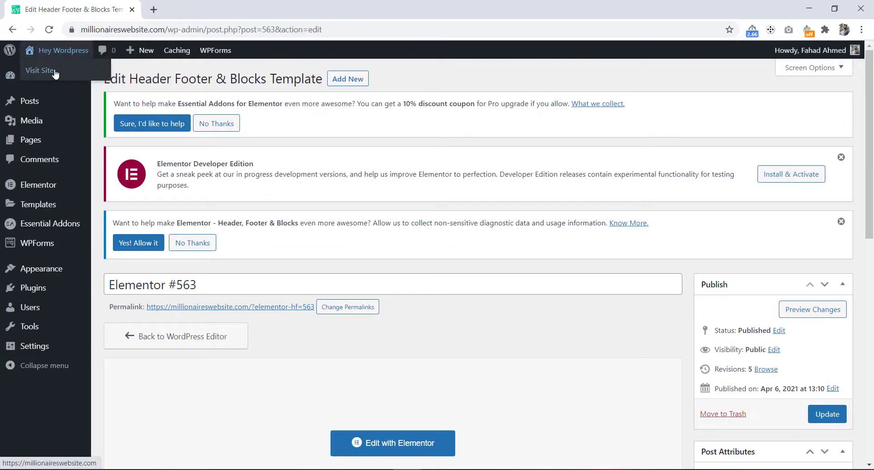
pyautogui.rightClick(54, 73)
pyautogui.click(63, 72)
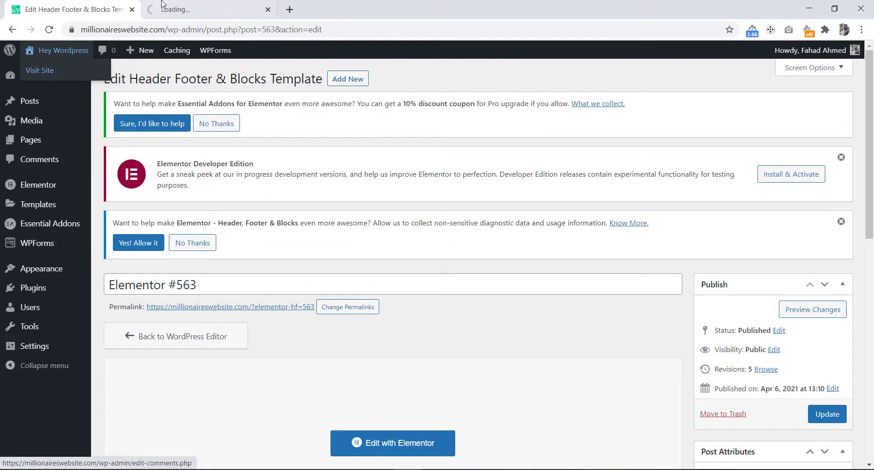
pyautogui.click(171, 3)
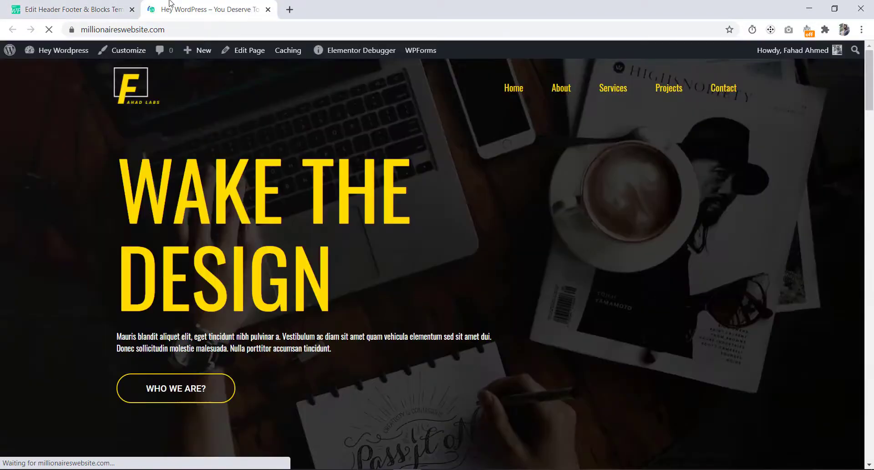
# Step: Test the scroll-up arrow in the live site's footer and open the home page with Elementor
pyautogui.scroll(-15, 338, 272)
pyautogui.scroll(-10, 338, 272)
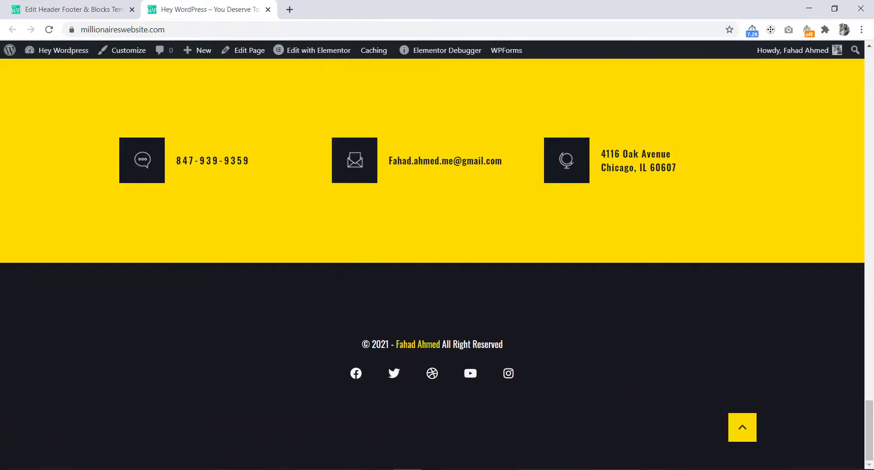
pyautogui.click(744, 428)
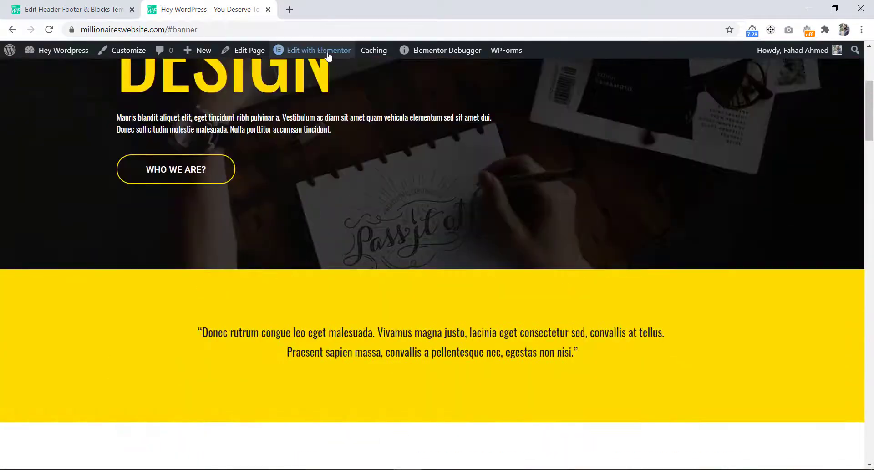
pyautogui.click(316, 52)
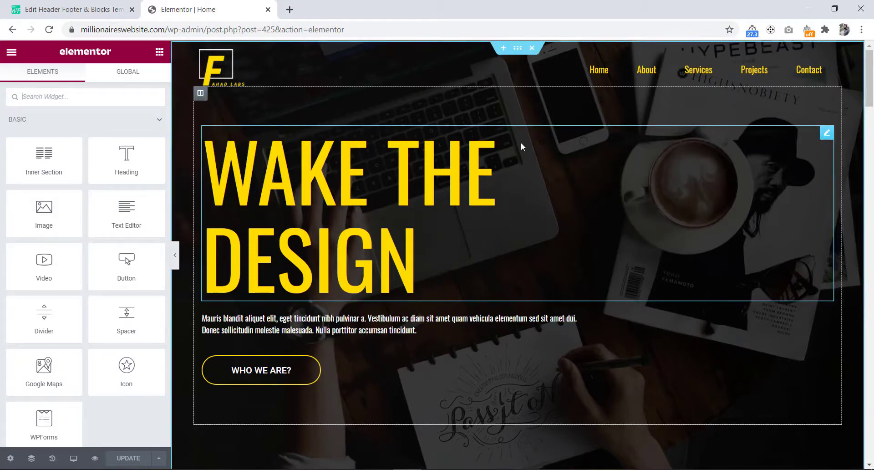
# Step: Give the home page's hero section the CSS ID banner and update the page
pyautogui.click(31, 458)
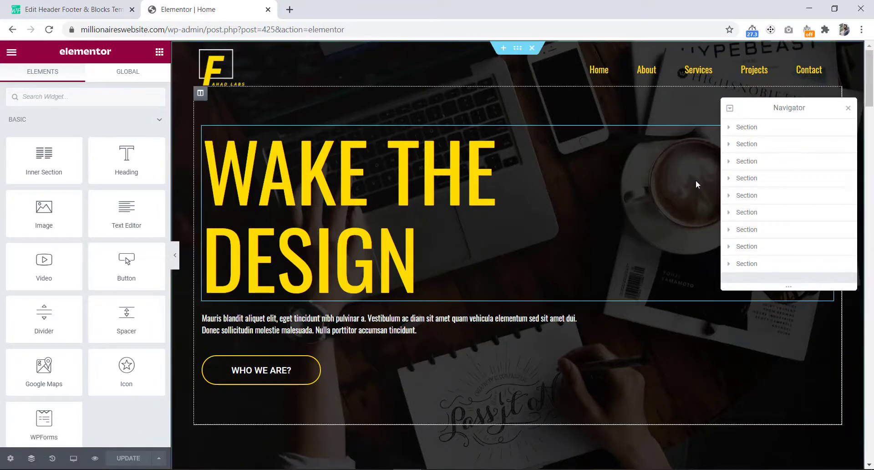
pyautogui.click(745, 130)
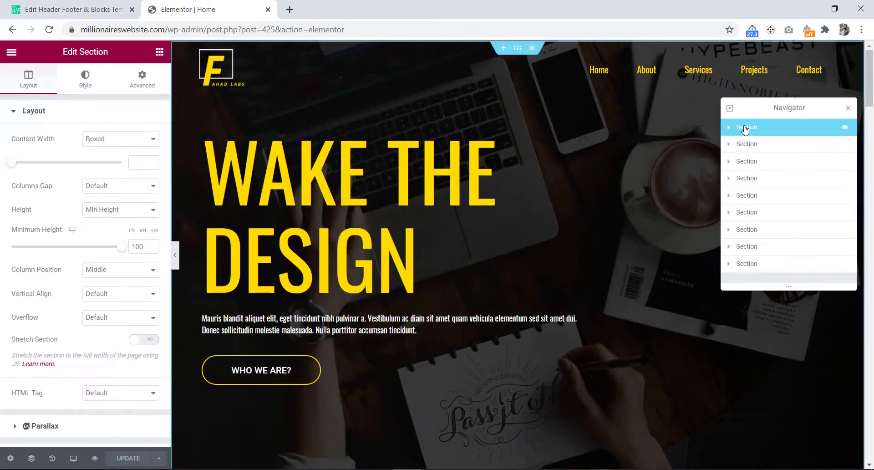
pyautogui.click(141, 82)
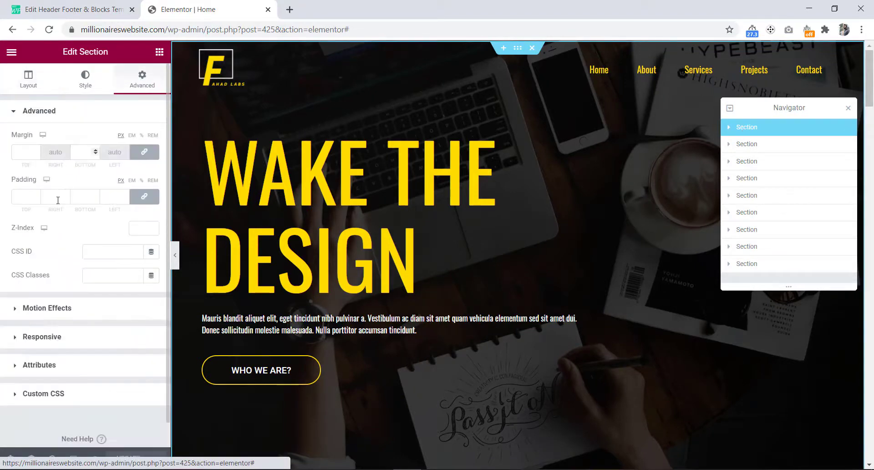
pyautogui.click(106, 249)
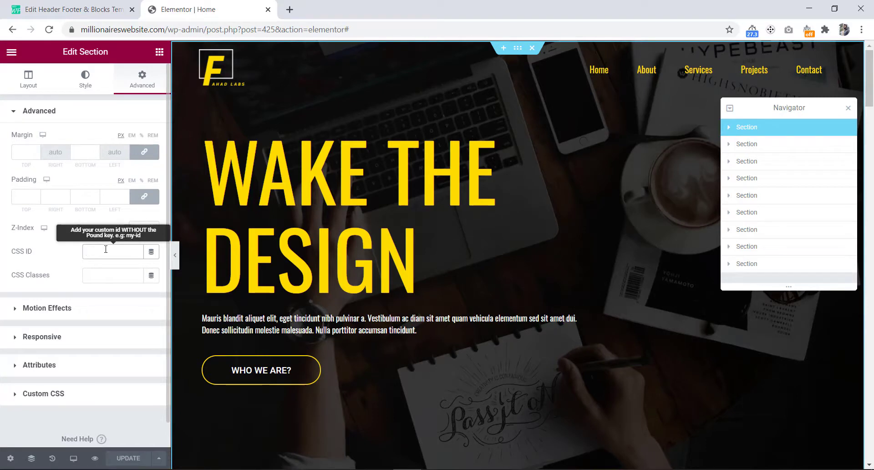
pyautogui.write('bann')
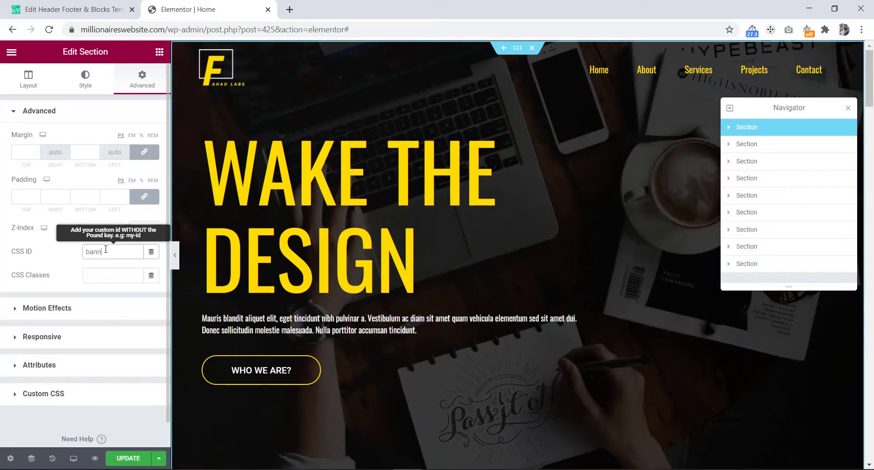
pyautogui.write('er')
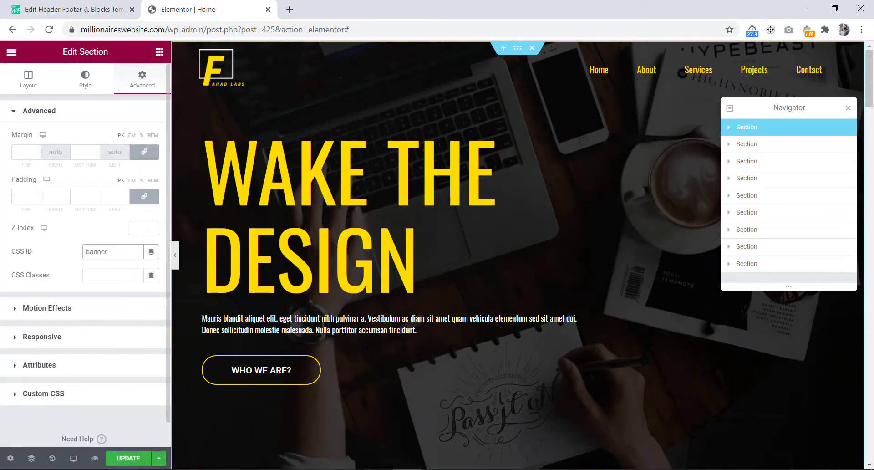
pyautogui.click(129, 459)
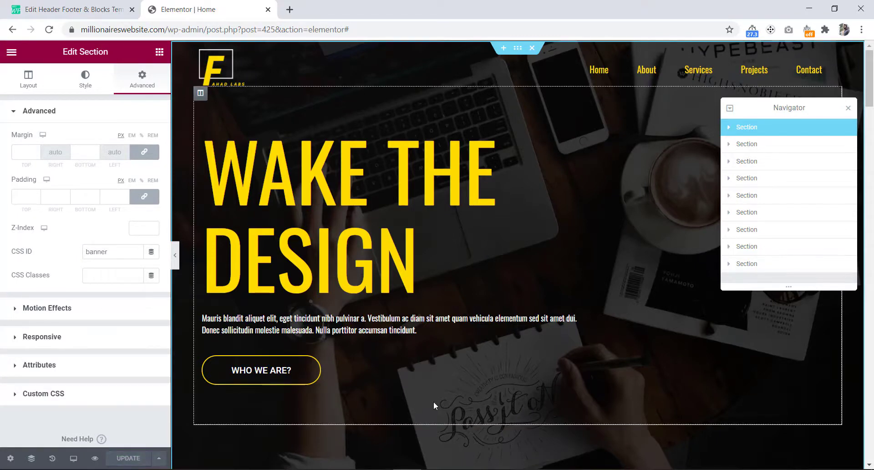
# Step: Test the footer's scroll-up arrow in the editor canvas and close the Navigator
pyautogui.scroll(-6, 434, 401)
pyautogui.scroll(-20, 434, 405)
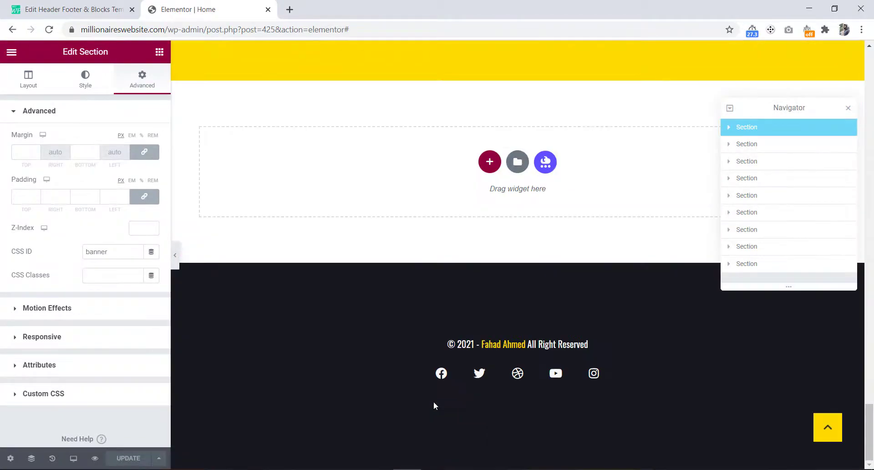
pyautogui.click(829, 429)
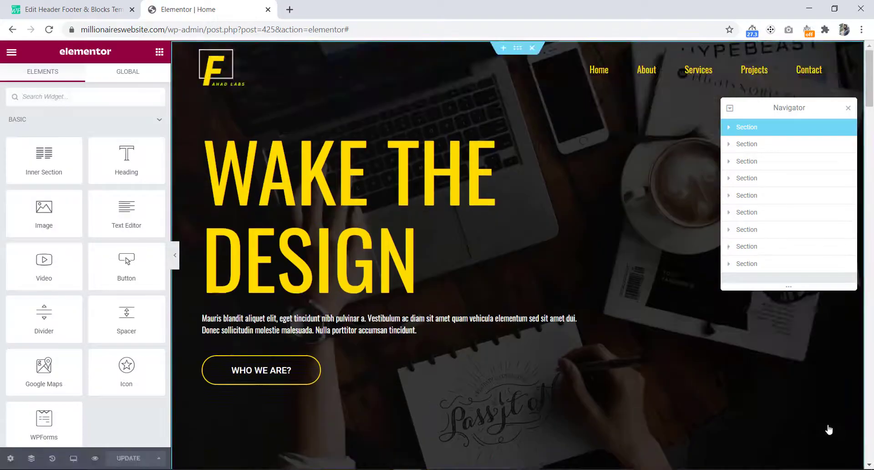
pyautogui.click(849, 108)
pyautogui.scroll(-20, 767, 201)
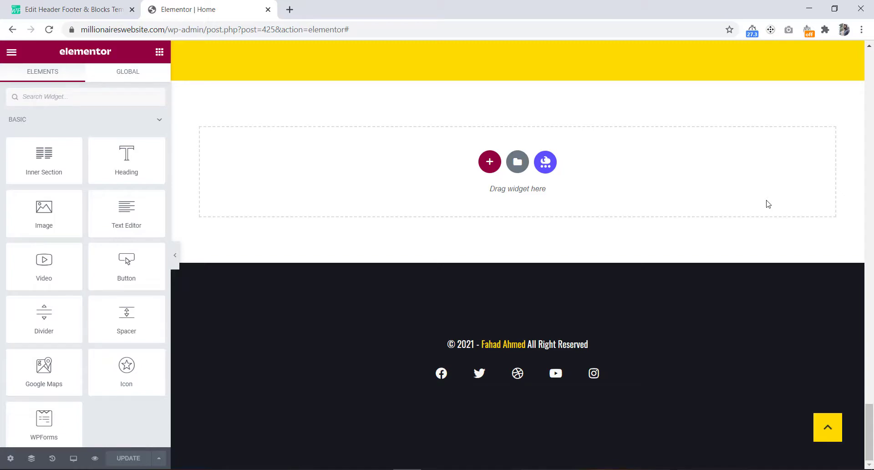
# Step: Preview the home page and scroll through it to check the footer and its scroll-up arrow
pyautogui.click(96, 459)
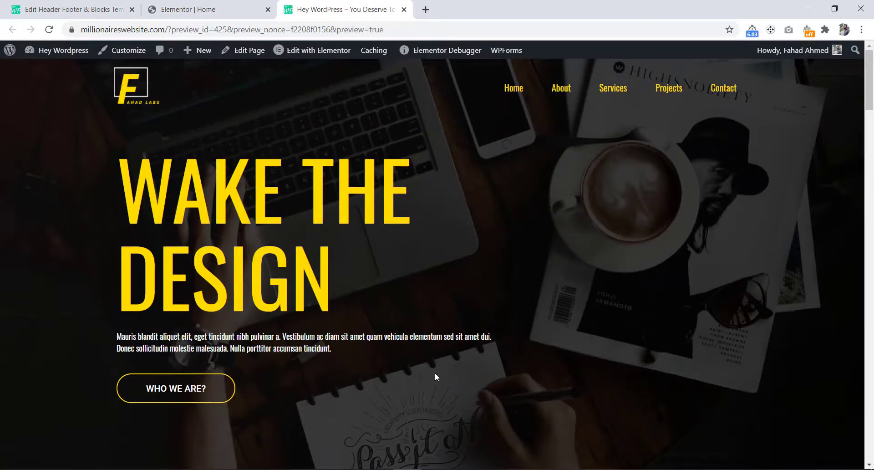
pyautogui.scroll(-5, 435, 373)
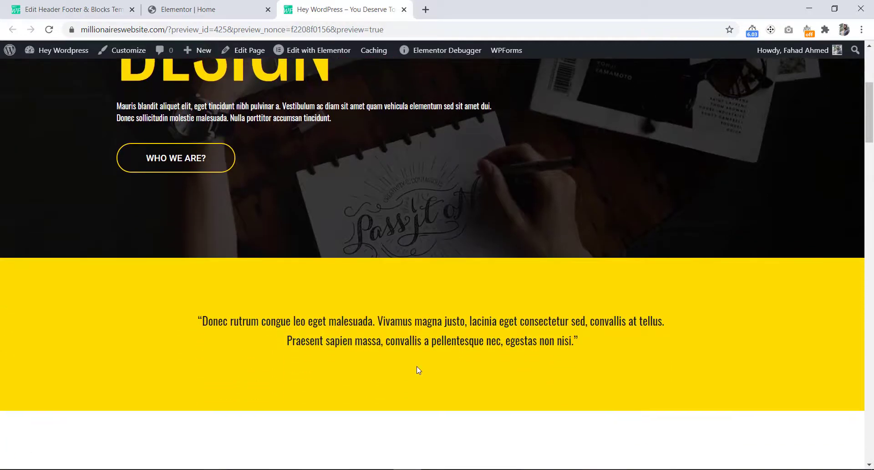
pyautogui.scroll(-5, 399, 330)
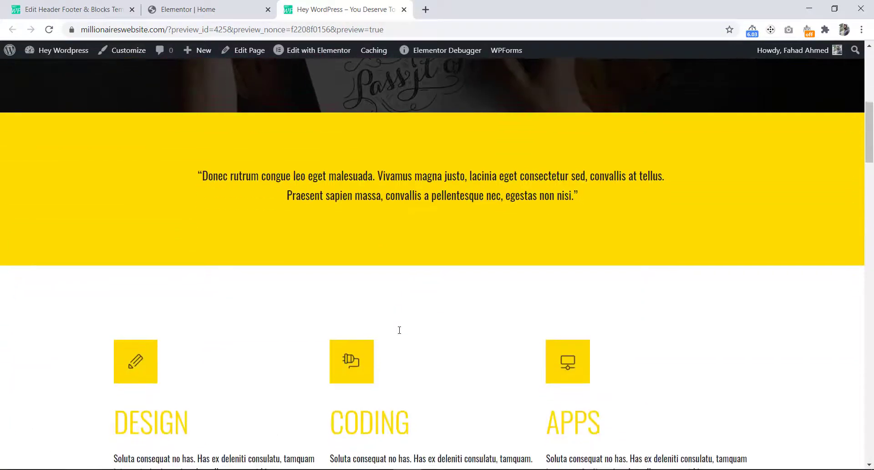
pyautogui.scroll(-5, 400, 330)
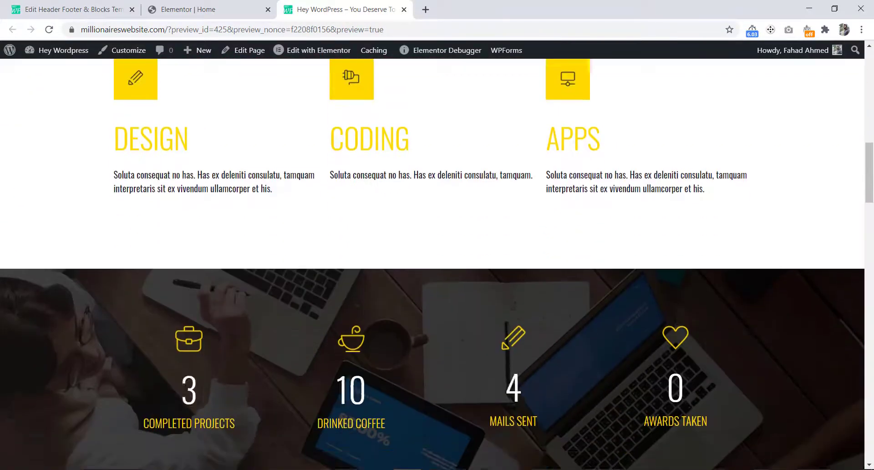
pyautogui.scroll(-1, 400, 330)
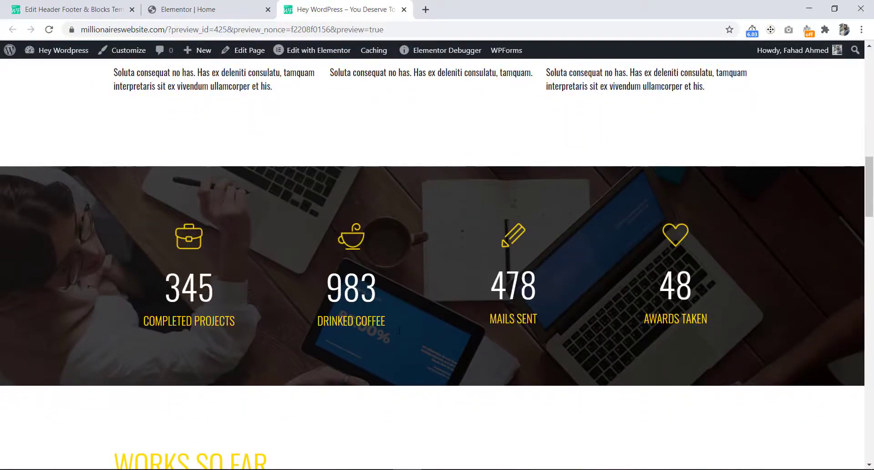
pyautogui.scroll(-7, 400, 330)
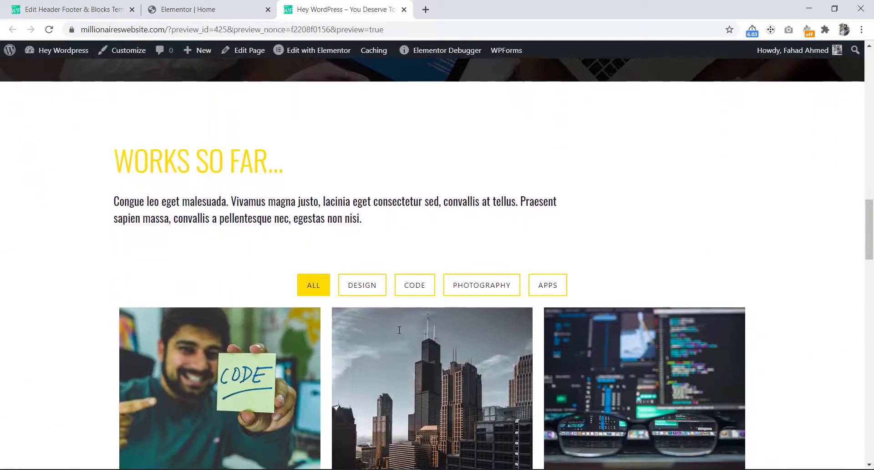
pyautogui.scroll(-7, 399, 331)
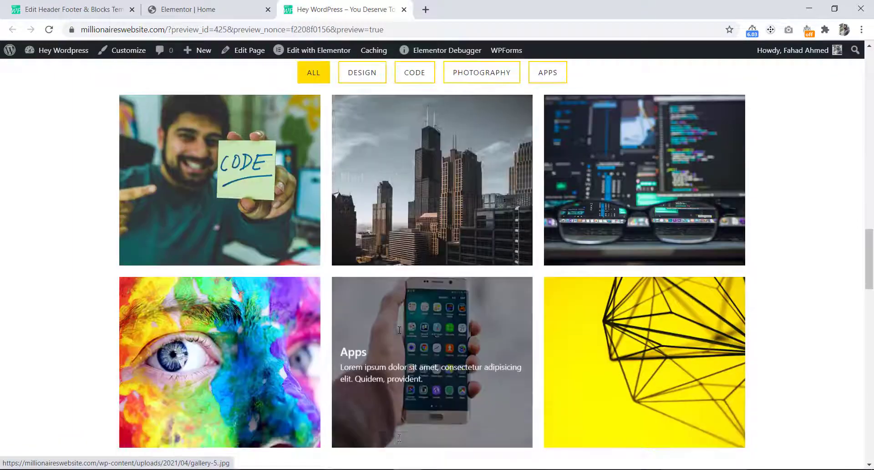
pyautogui.scroll(-5, 399, 330)
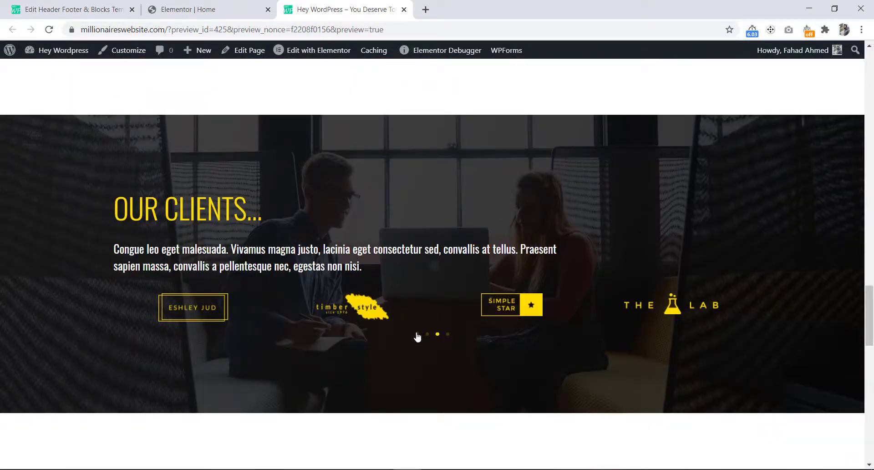
pyautogui.scroll(-10, 387, 349)
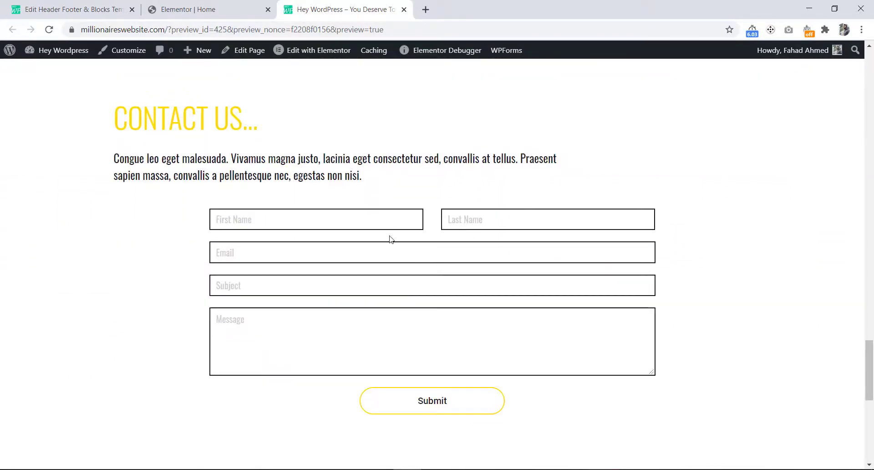
pyautogui.scroll(-6, 413, 319)
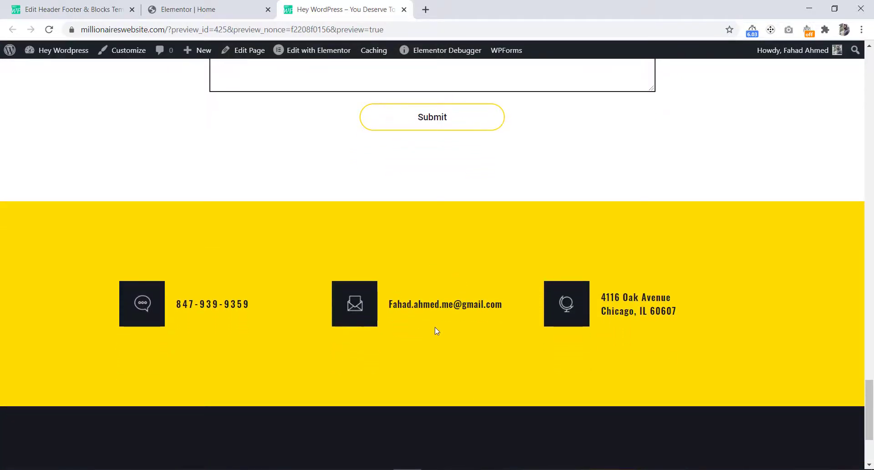
pyautogui.scroll(-3, 406, 363)
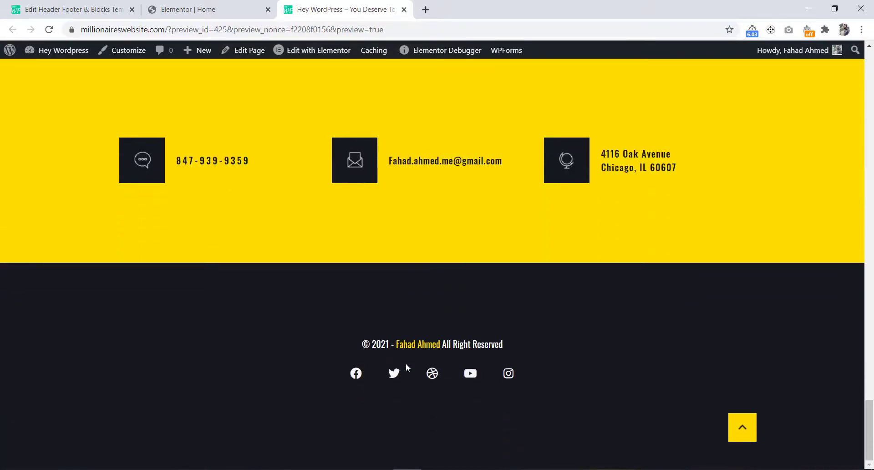
pyautogui.scroll(15, 524, 264)
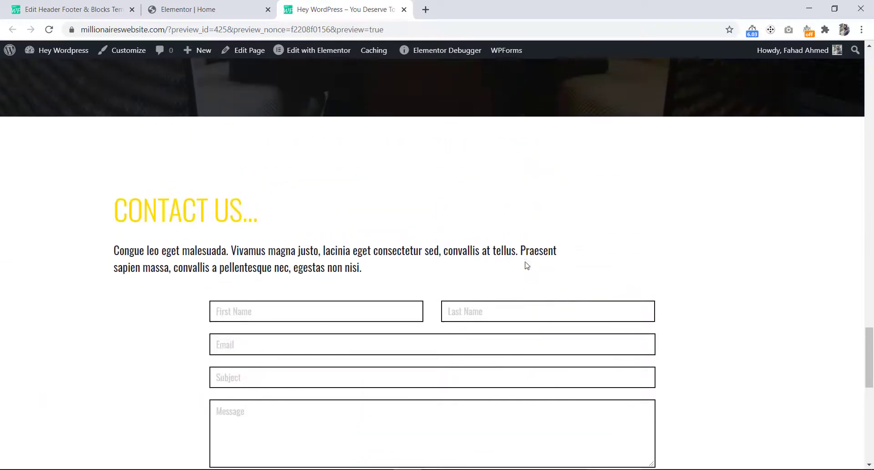
pyautogui.scroll(10, 527, 265)
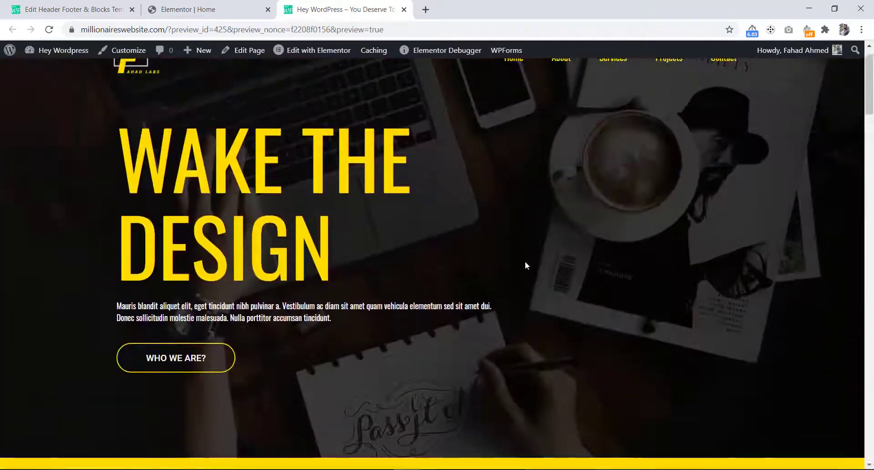